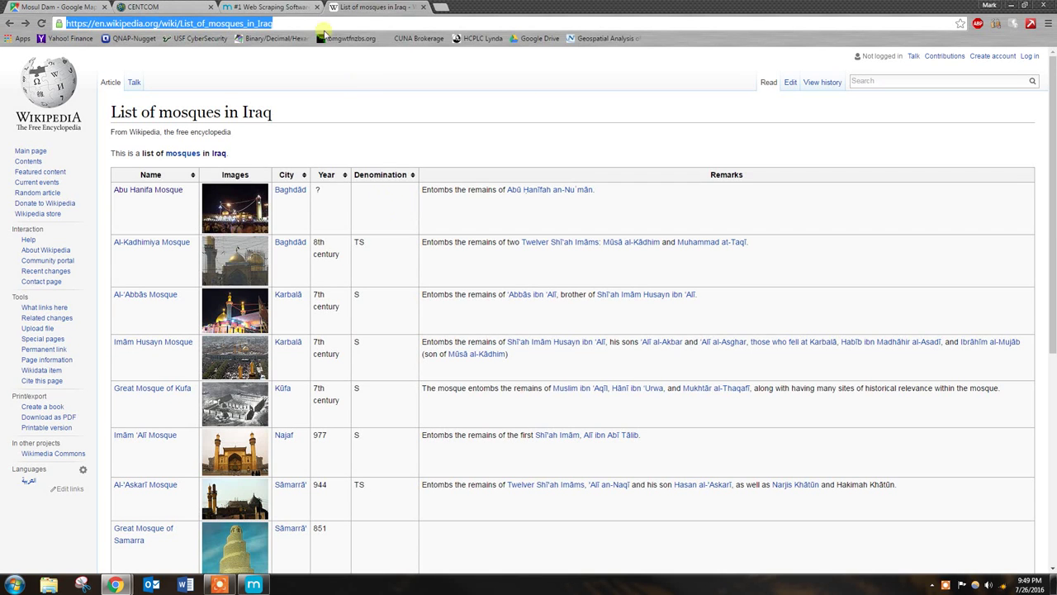
View the Mozenda website, the Wikipedia list of mosques in Iraq, and the Mozenda Agent Builder start page
left_click(245, 7)
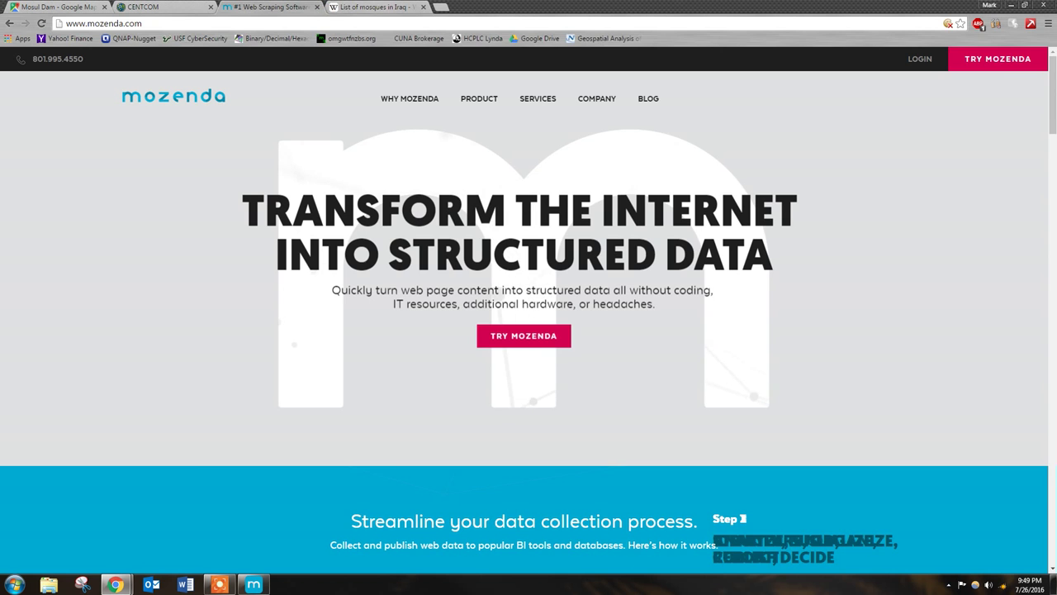
left_click(377, 7)
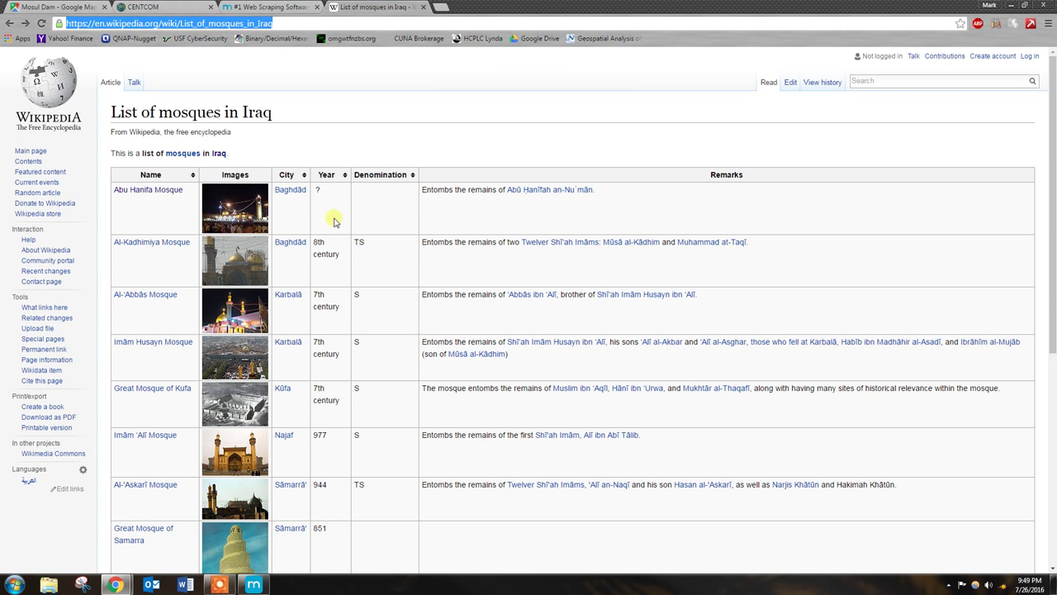
left_click_drag(285, 23, 59, 24)
left_click(254, 584)
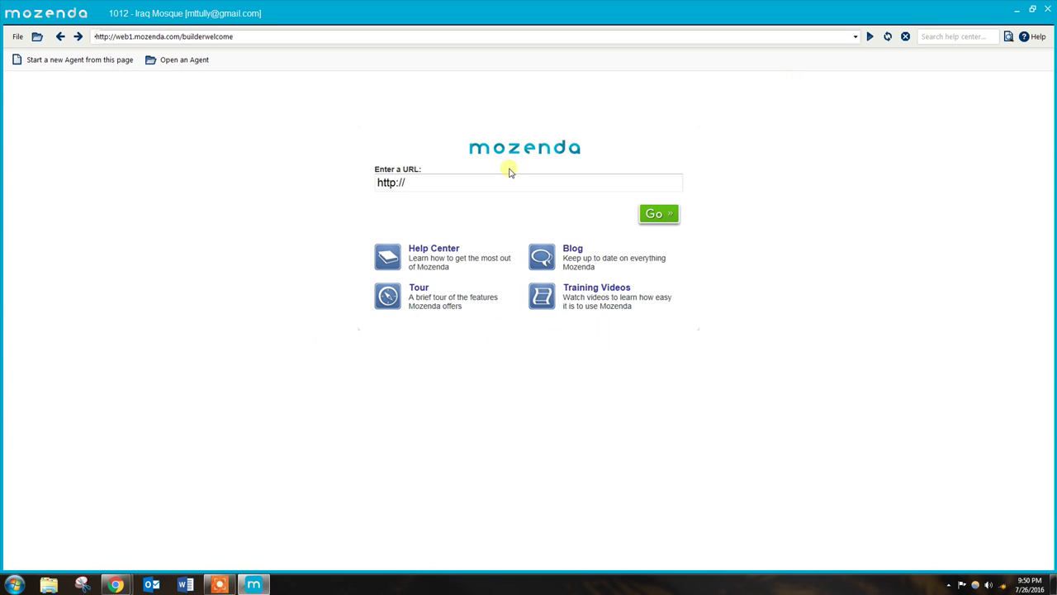
left_click(1016, 8)
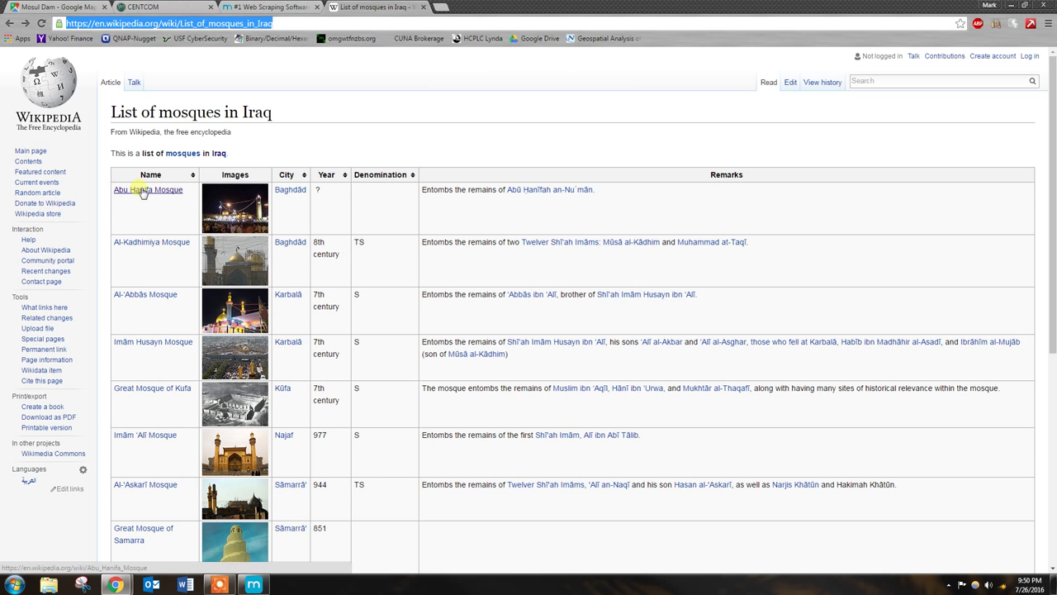
Copy the address of Wikipedia's "List of mosques in Iraq" page from Chrome and load it in the Mozenda Agent Builder
left_click(293, 24)
key("ctrl+a")
key("ctrl+c")
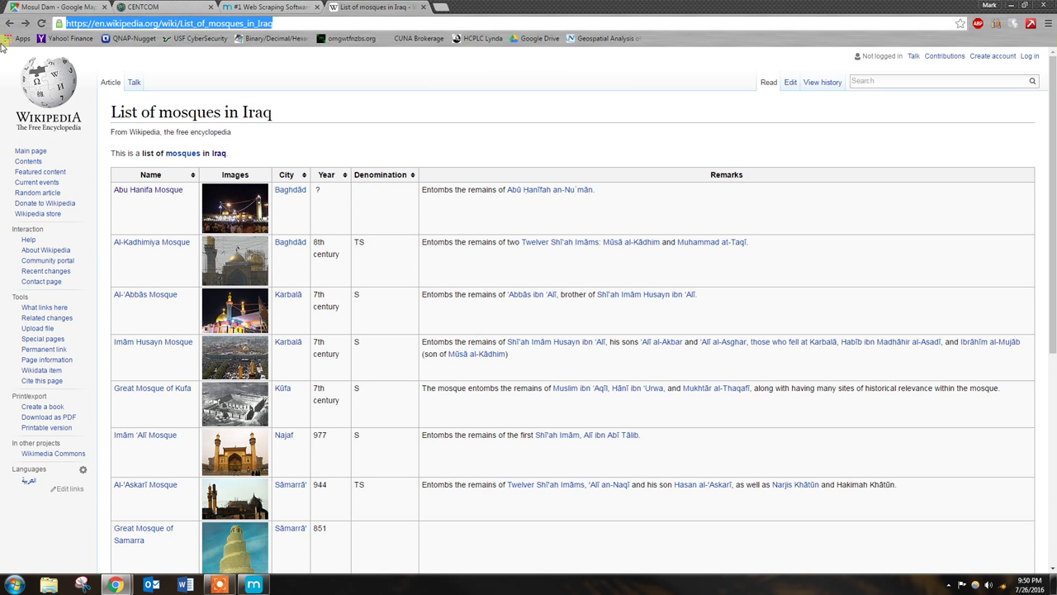
left_click(1012, 5)
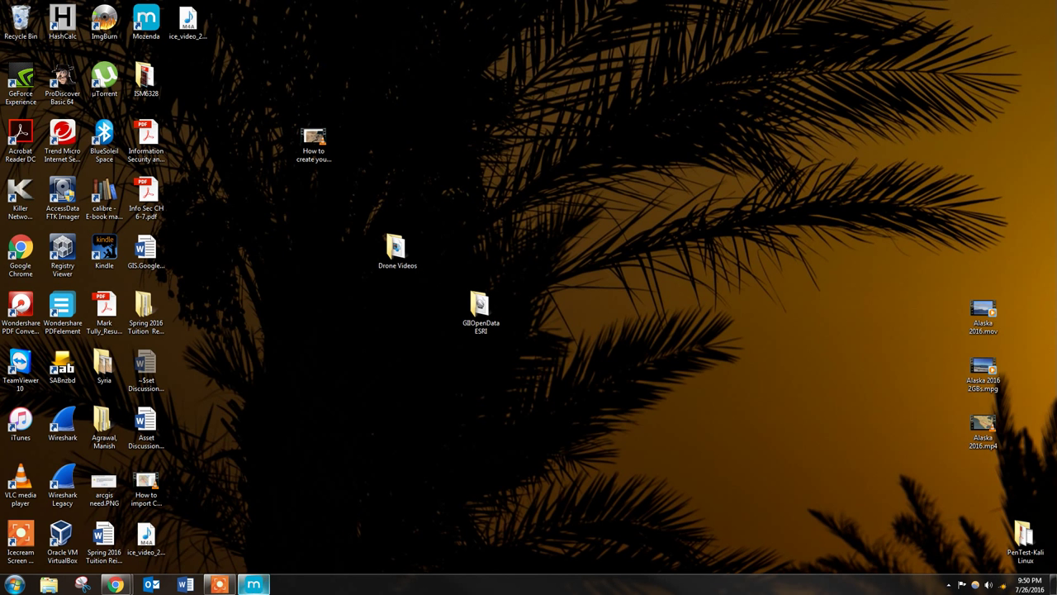
left_click(253, 584)
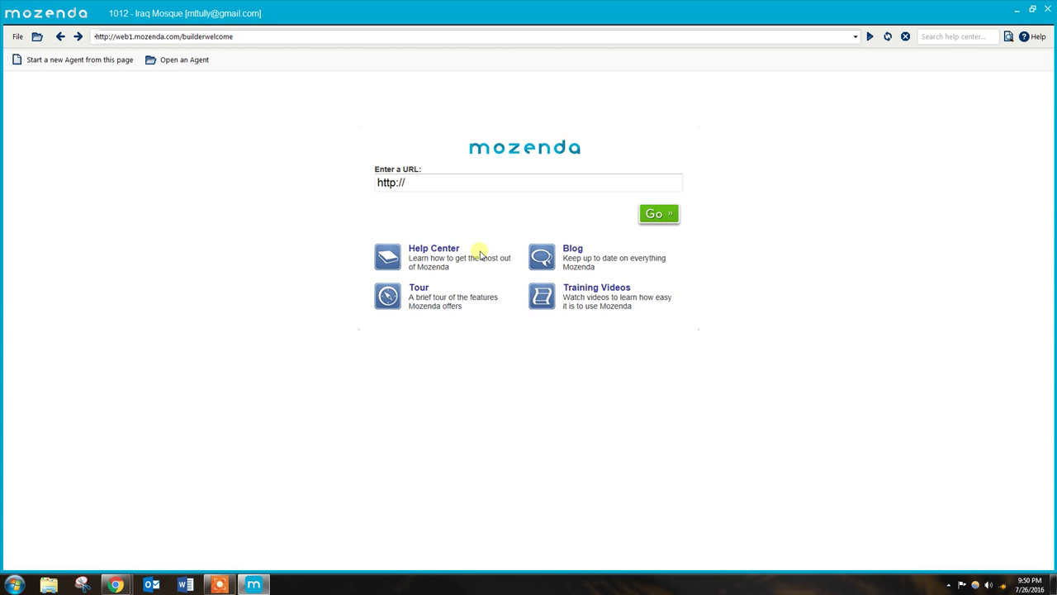
left_click_drag(435, 191, 252, 189)
key("ctrl+v")
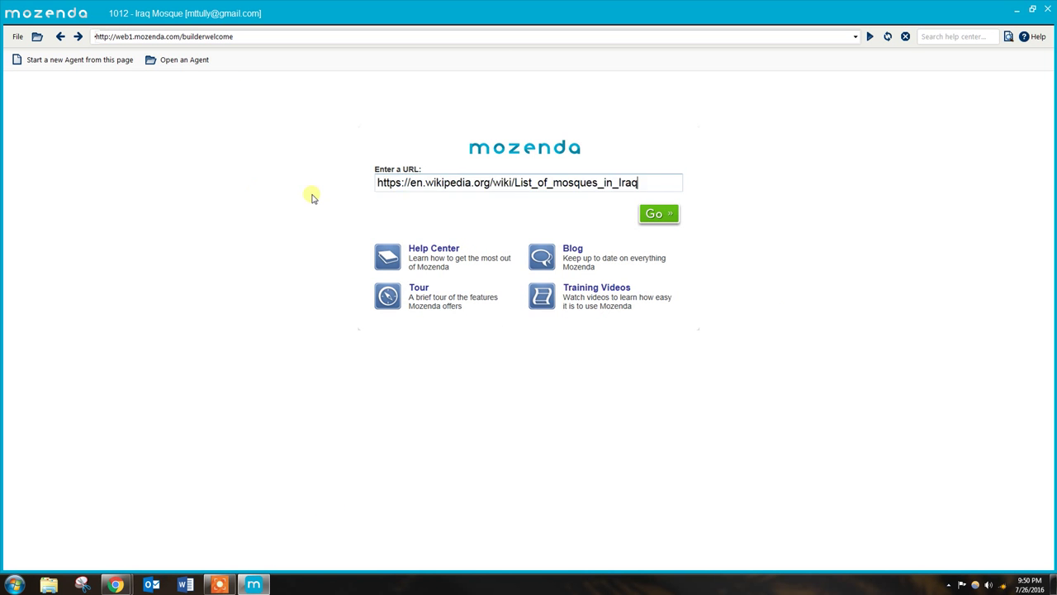
left_click(669, 213)
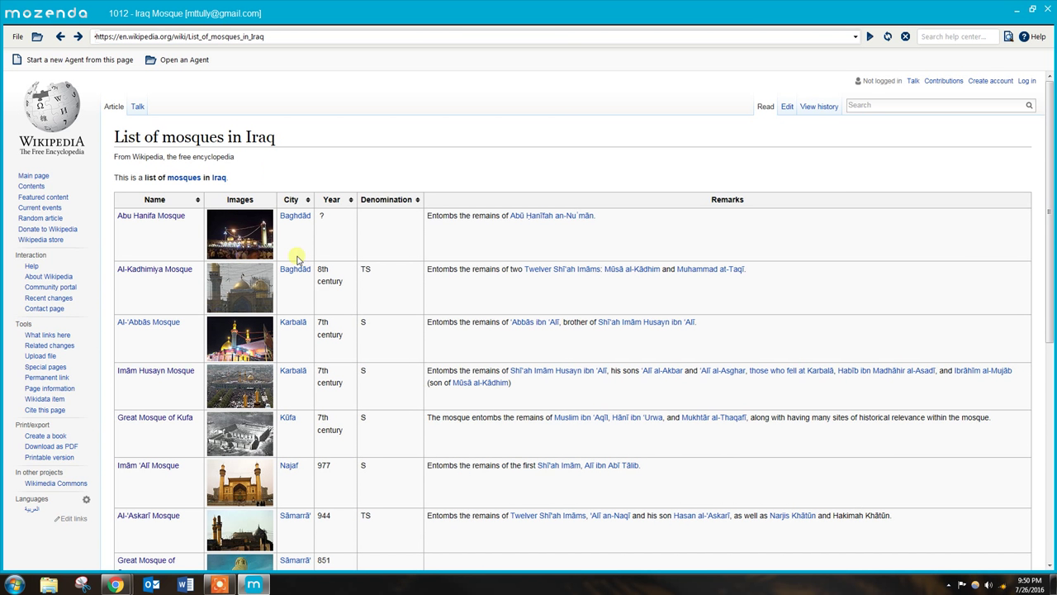
Examine the mosque table, the Abu Hanifa Mosque article and its decimal coordinates on GeoHack, and return to the list page
scroll(297, 247, "down", 3)
scroll(300, 261, "up", 4)
scroll(186, 256, "down", 3)
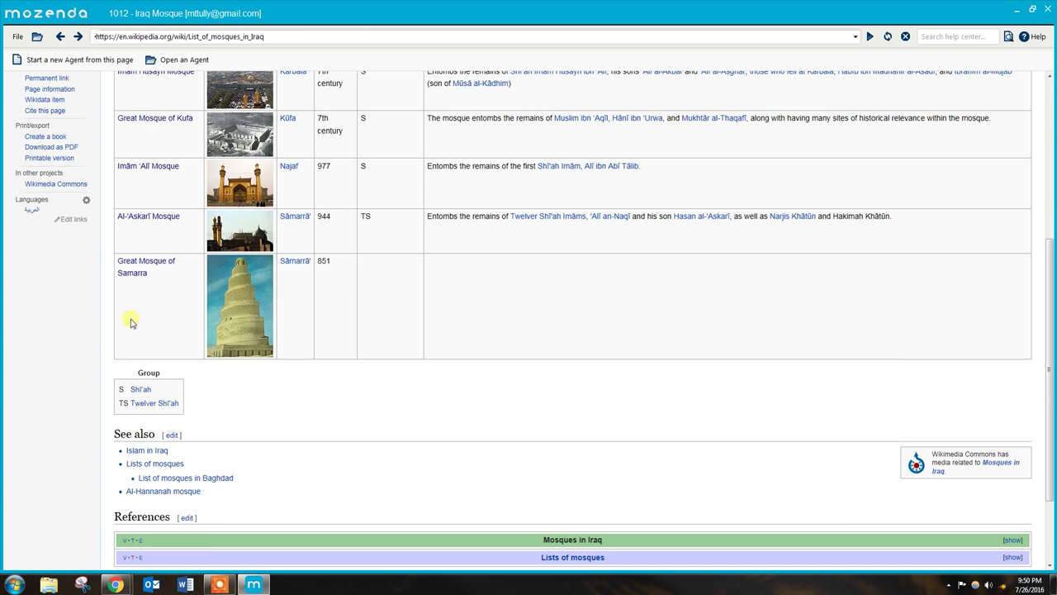
scroll(142, 314, "up", 3)
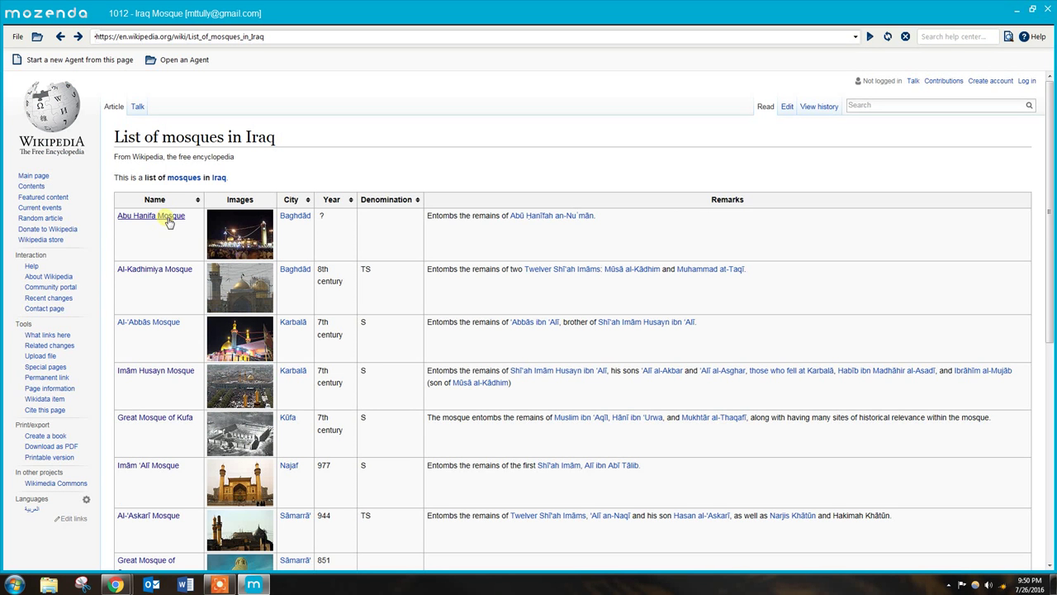
left_click(168, 217)
scroll(282, 306, "down", 1)
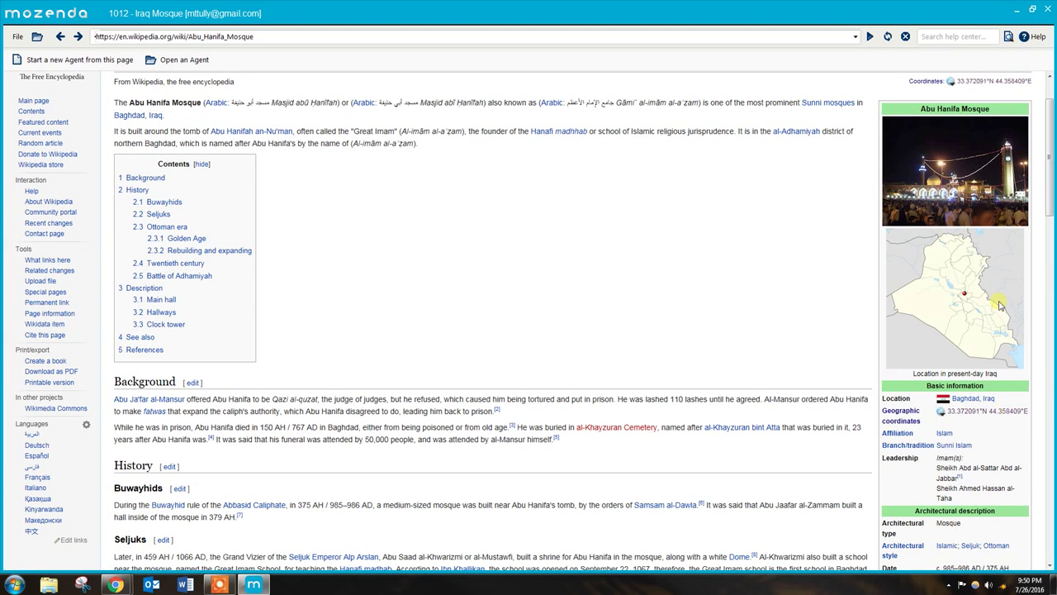
left_click(996, 412)
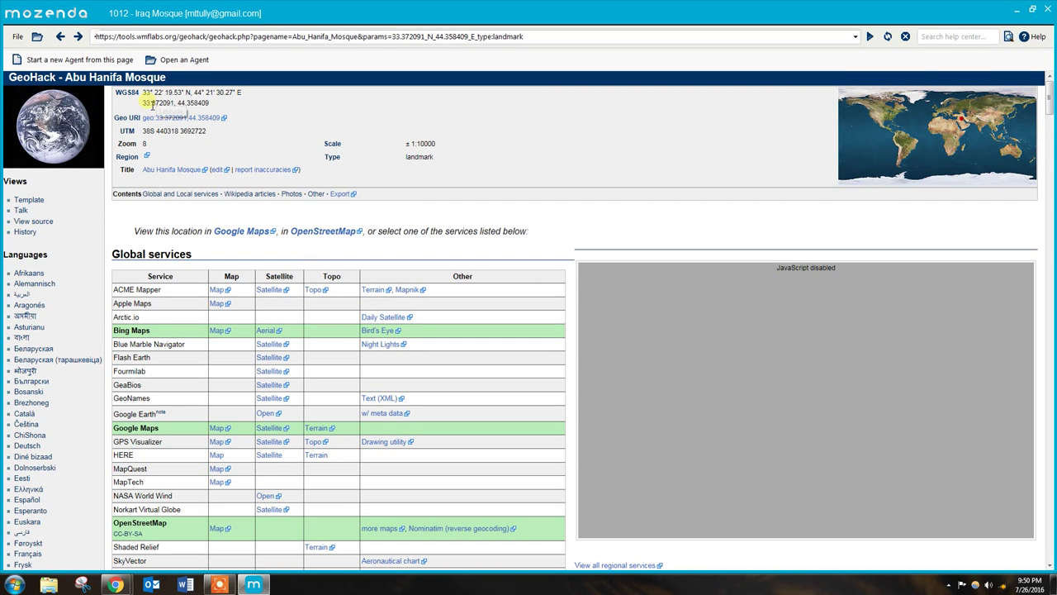
left_click_drag(213, 105, 138, 107)
left_click_drag(209, 103, 144, 109)
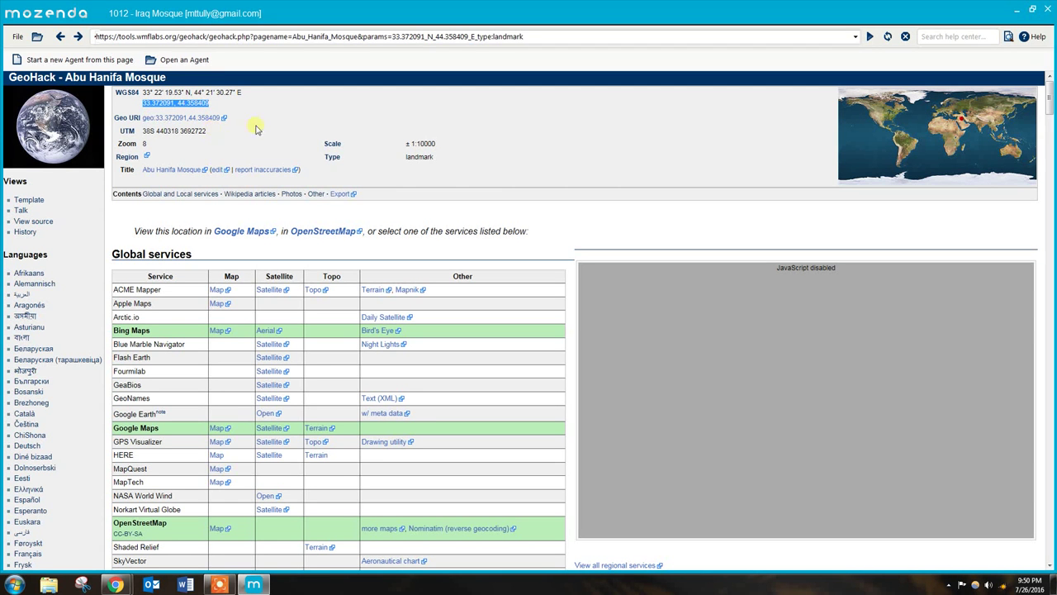
left_click(60, 37)
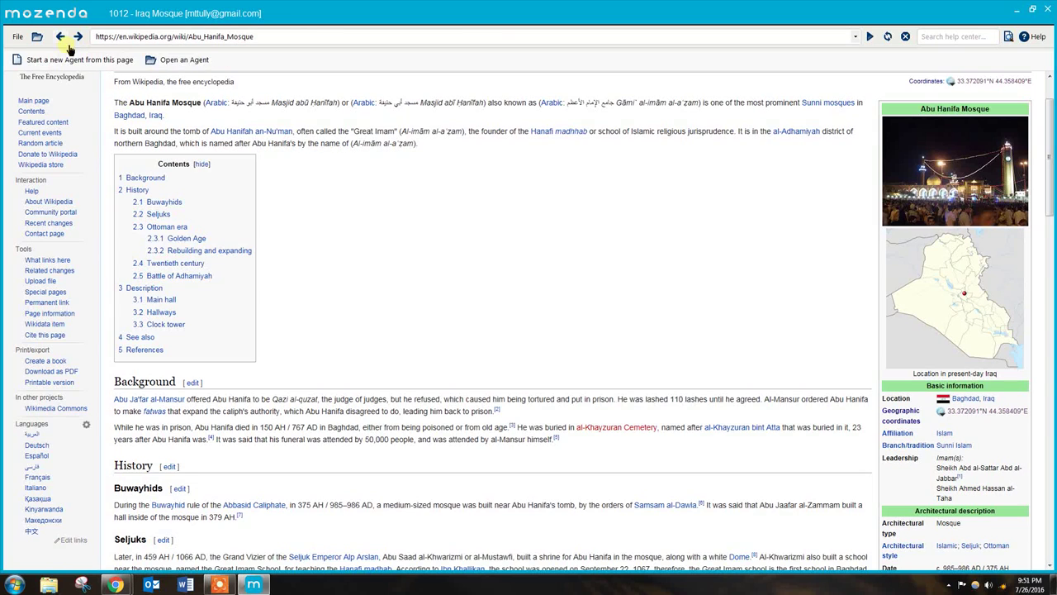
left_click(62, 37)
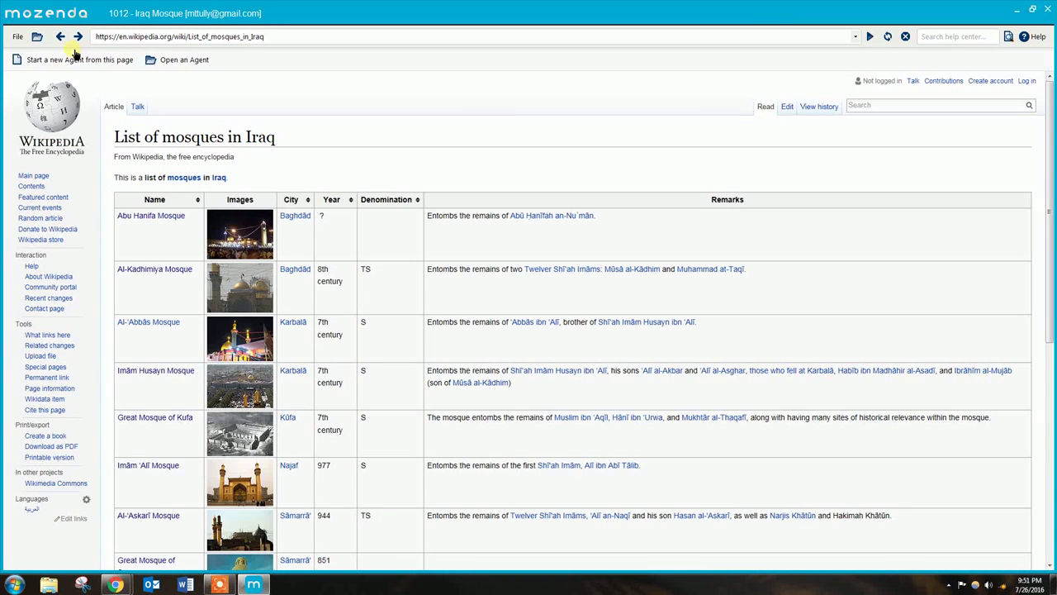
Start a new agent from the mosque list page and capture the table's mosque names as a list with the field name Name
left_click(62, 61)
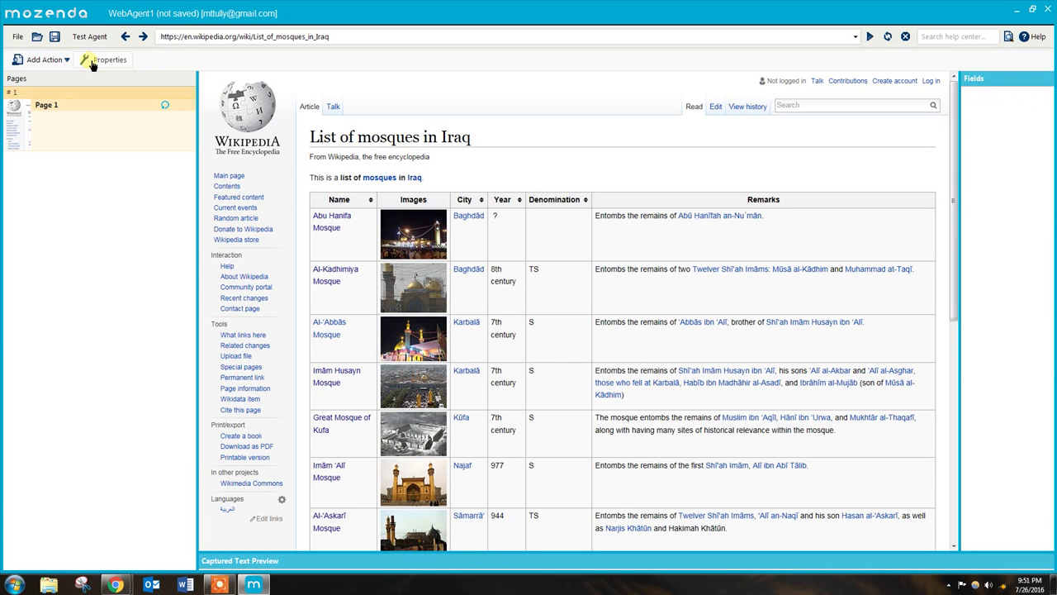
left_click(46, 60)
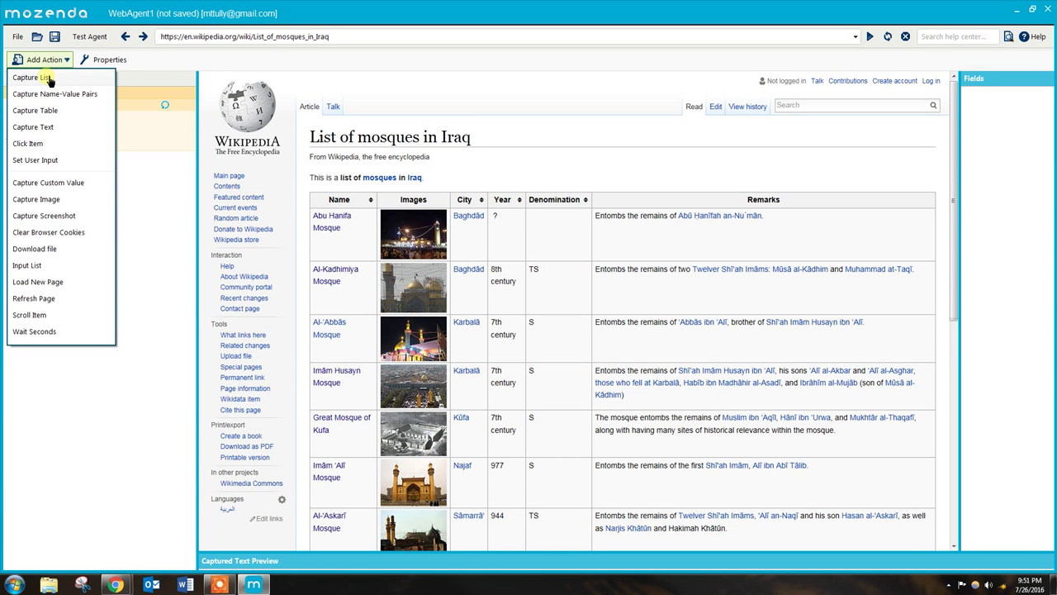
left_click(48, 78)
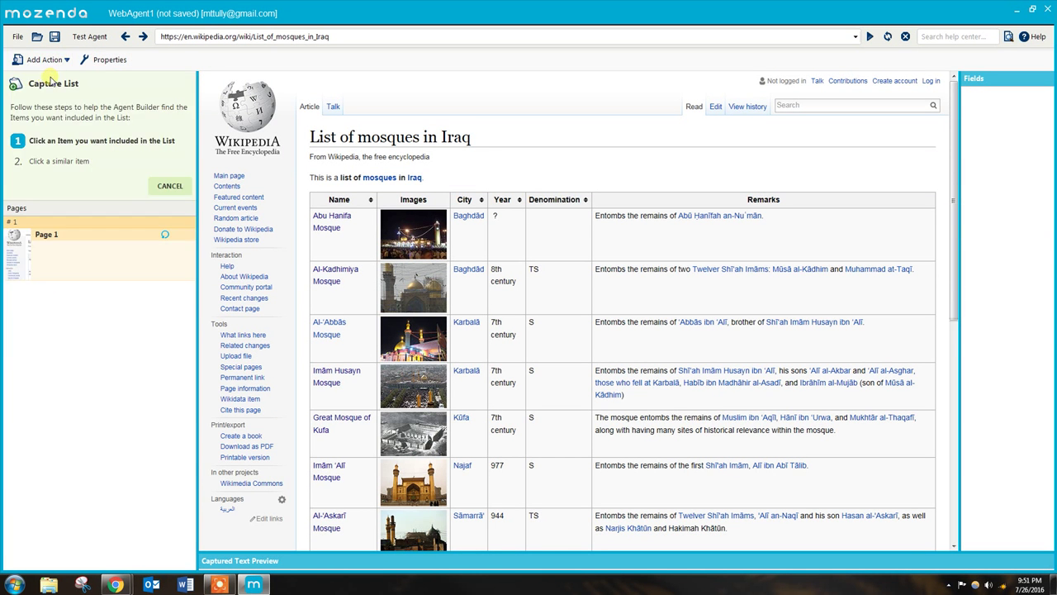
left_click(334, 223)
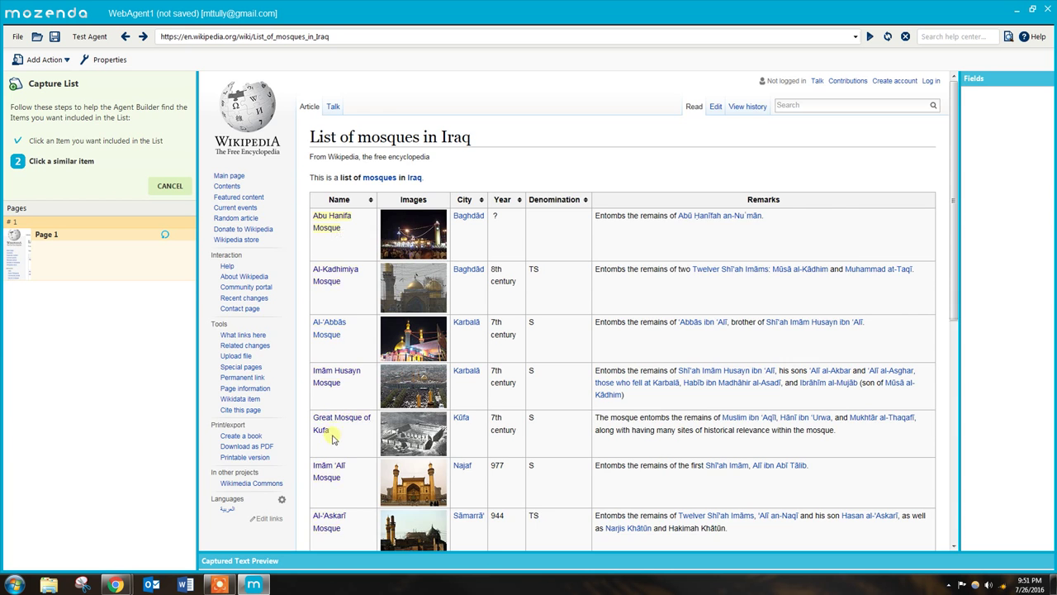
scroll(333, 438, "down", 1)
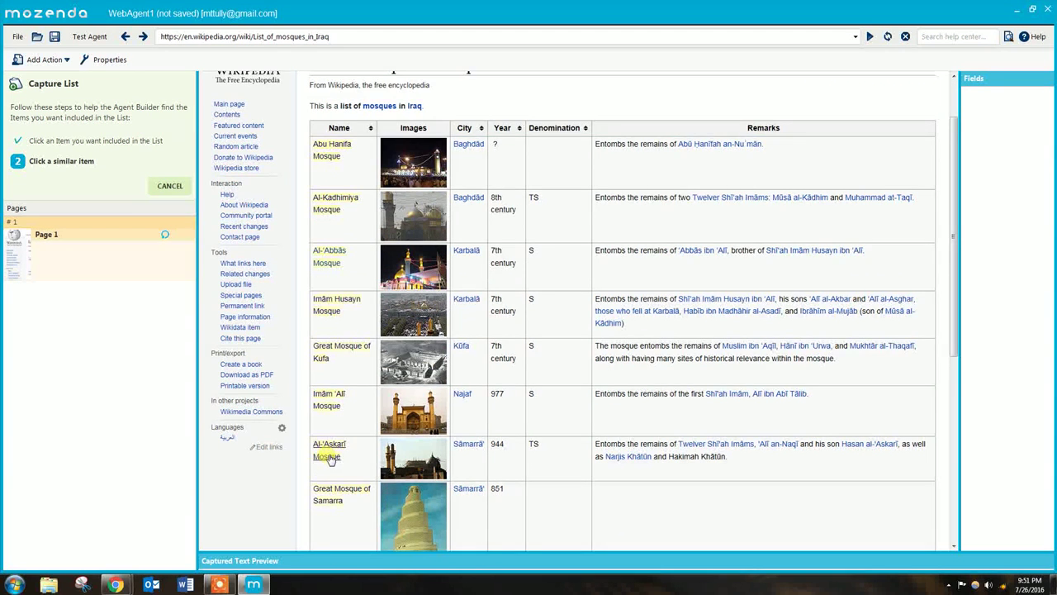
scroll(329, 455, "down", 2)
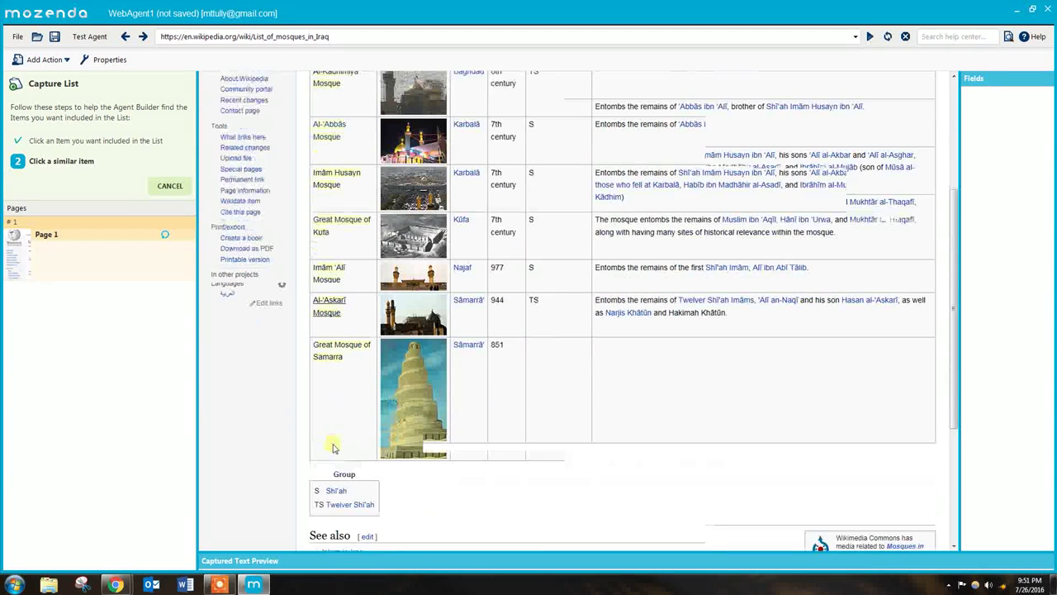
left_click(334, 351)
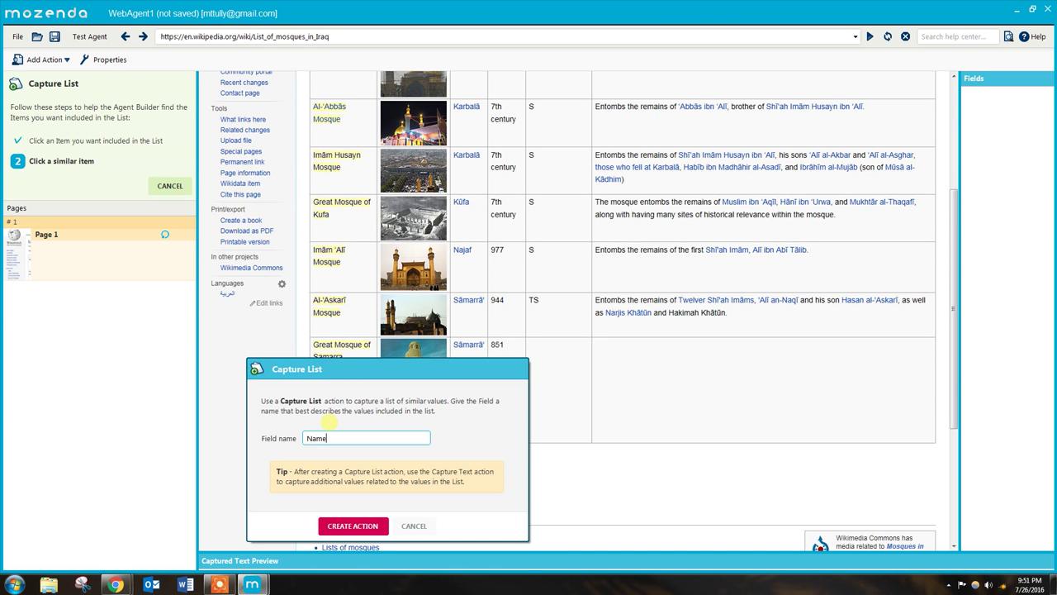
left_click(347, 526)
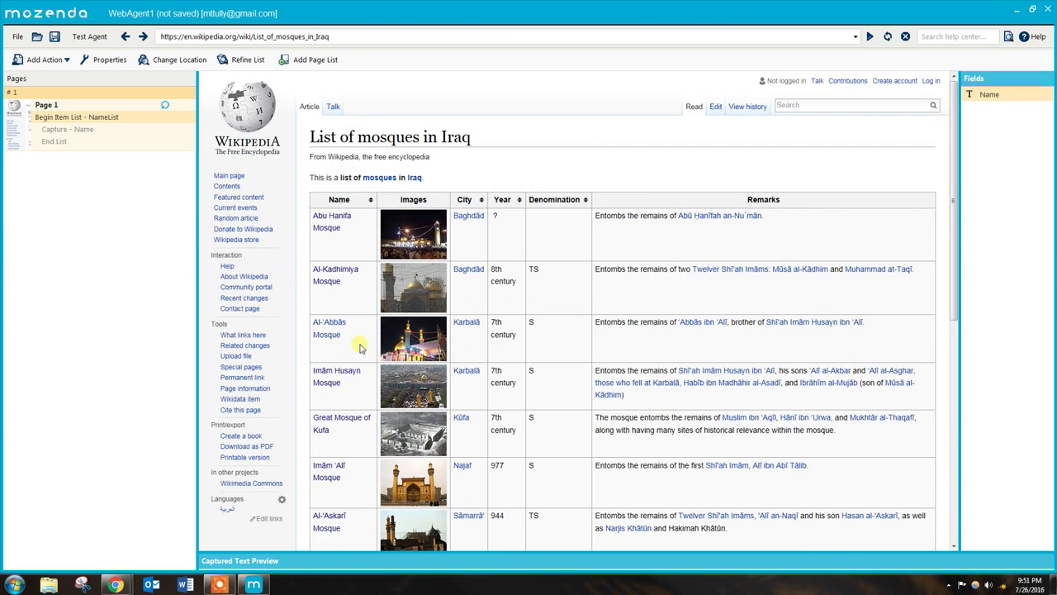
Add a Capture Text action for the city of Abu Hanifa Mosque, with the field name City
left_click(470, 217)
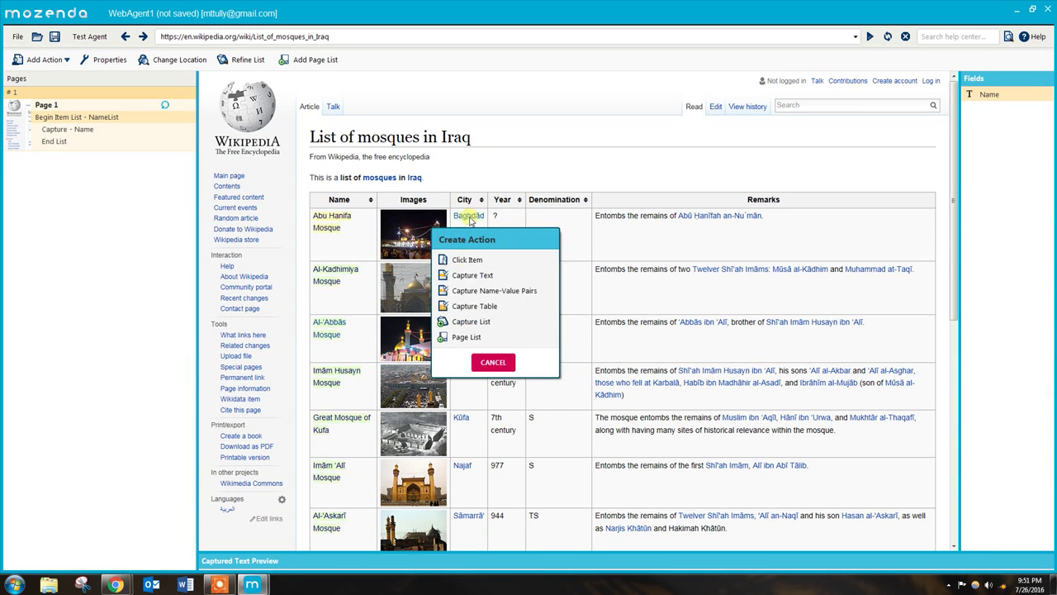
left_click(471, 278)
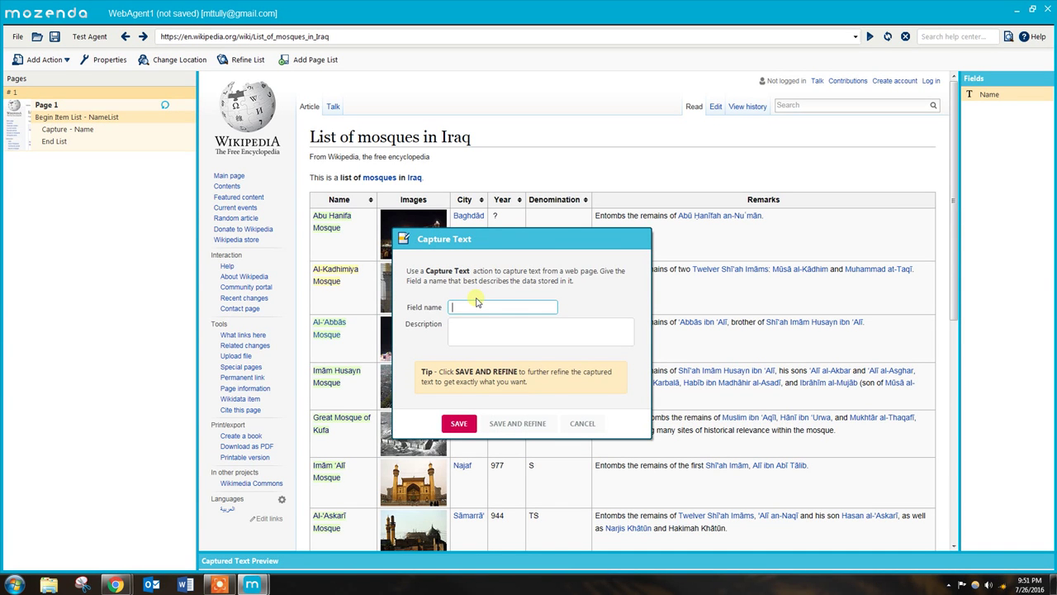
type("City")
left_click(459, 423)
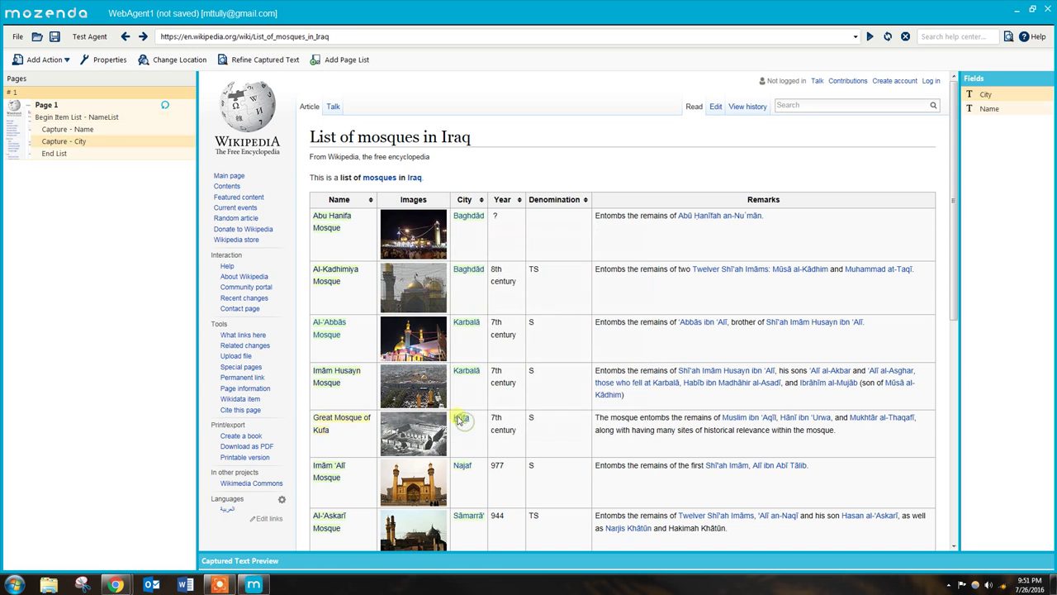
Add a Capture Text action for the Year cell of the first mosque, with the field name Year
left_click(496, 219)
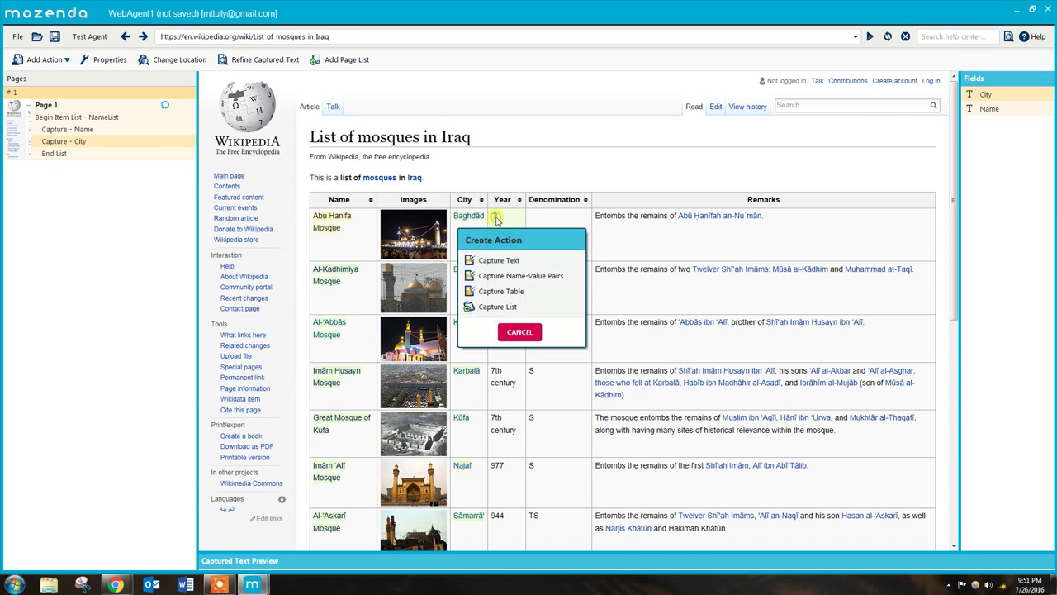
left_click(499, 261)
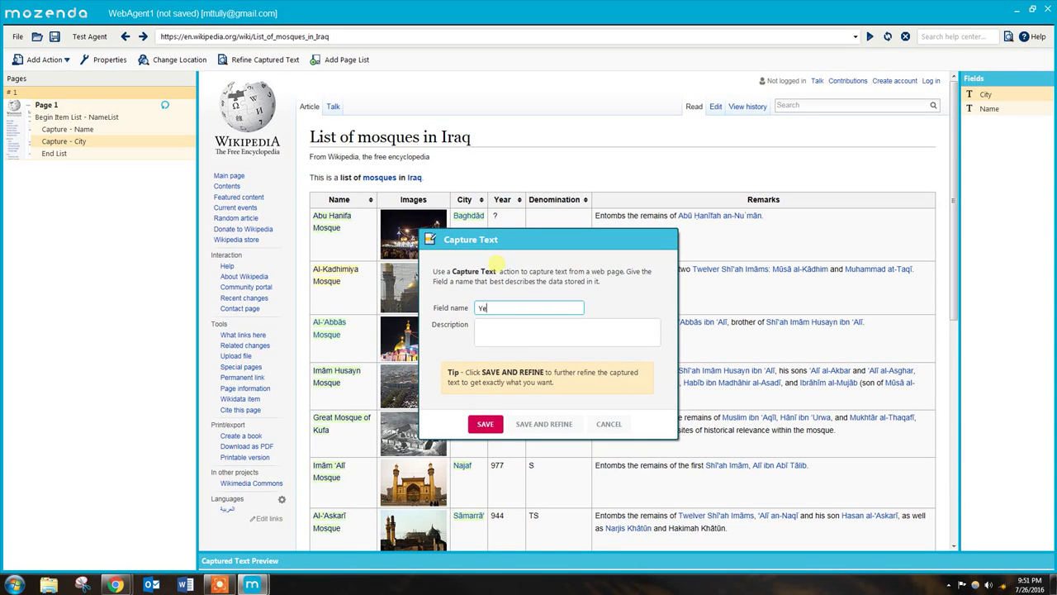
left_click(485, 423)
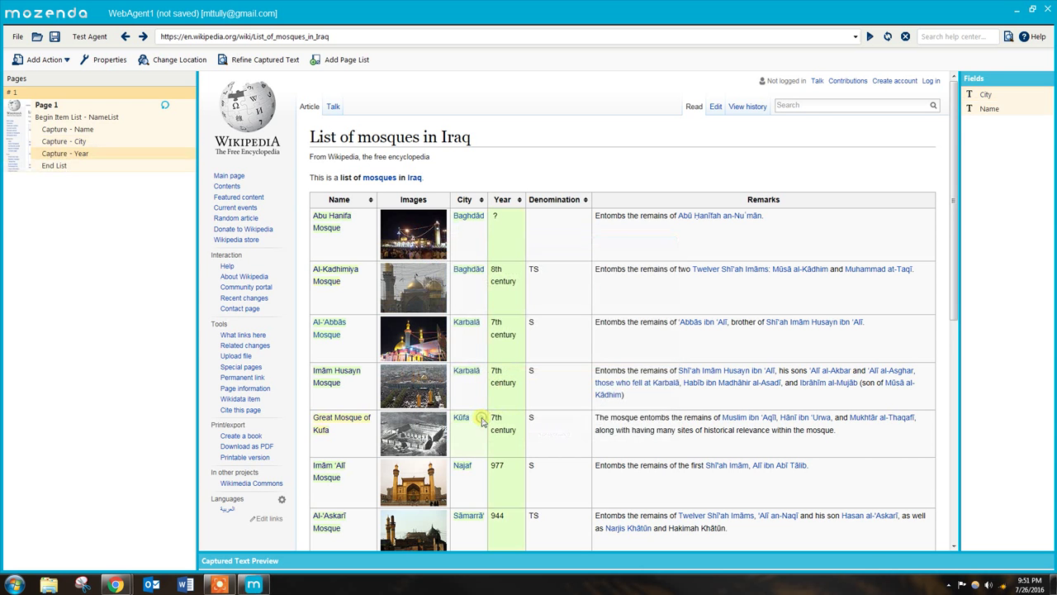
Add a Download Image action for the first mosque's picture, with the field name Image
left_click(427, 232)
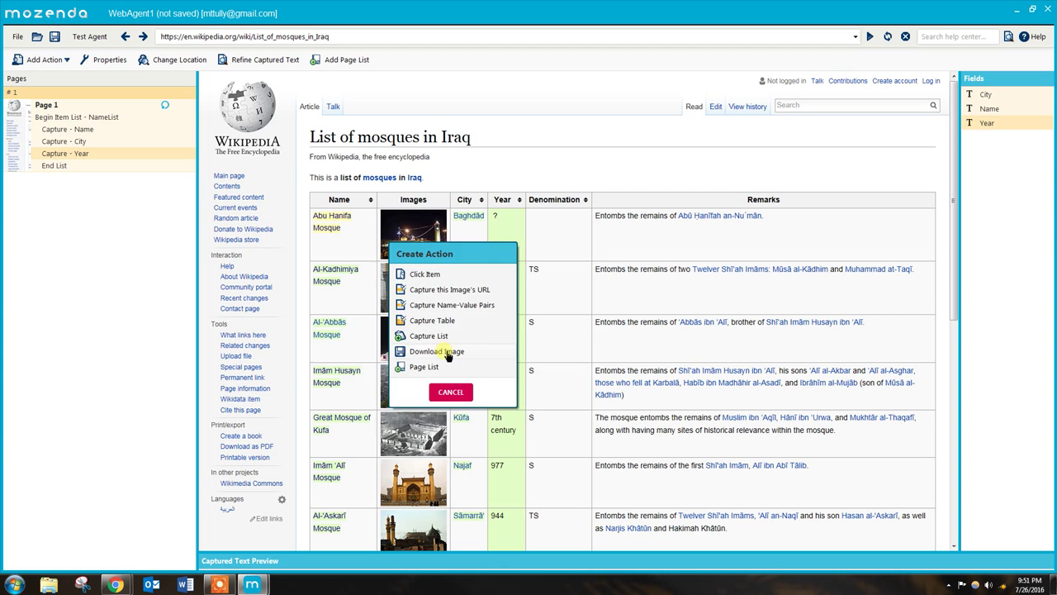
left_click(446, 354)
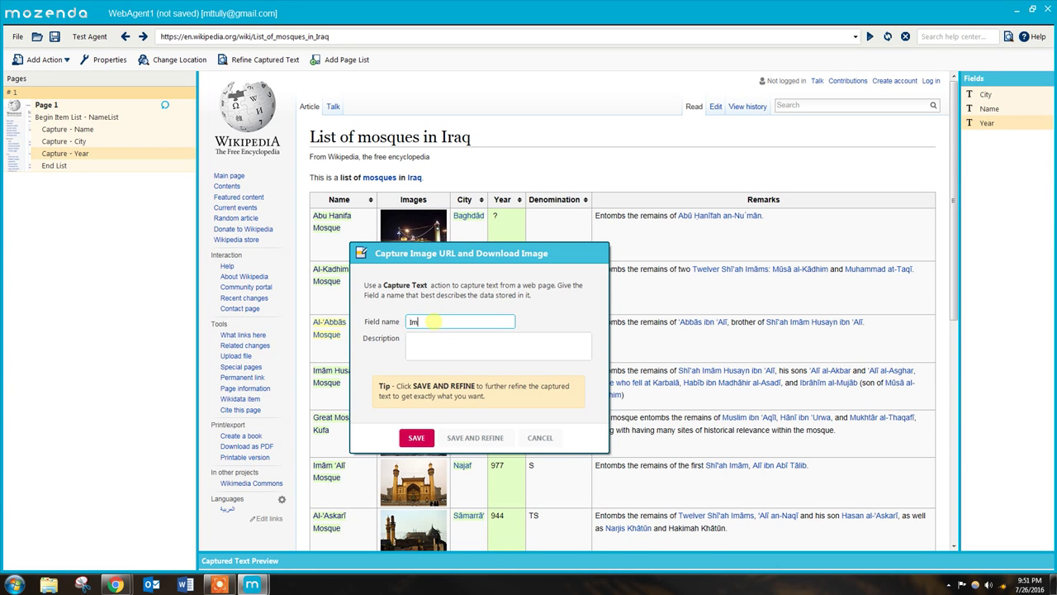
left_click(416, 437)
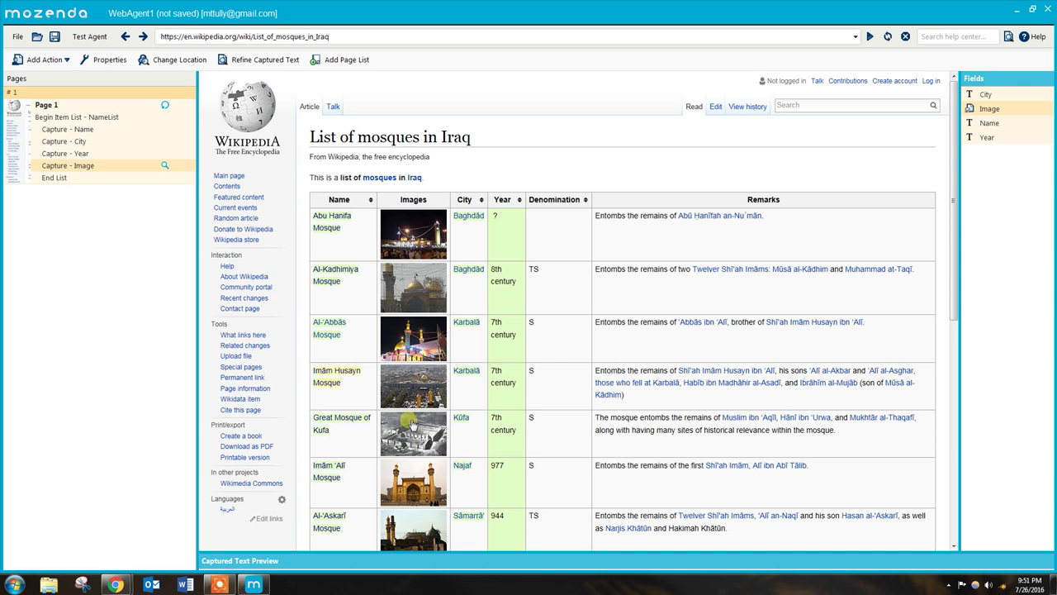
Add a Click Item action on the Abu Hanifa Mosque name so the agent opens each mosque's article as a second page
left_click(340, 223)
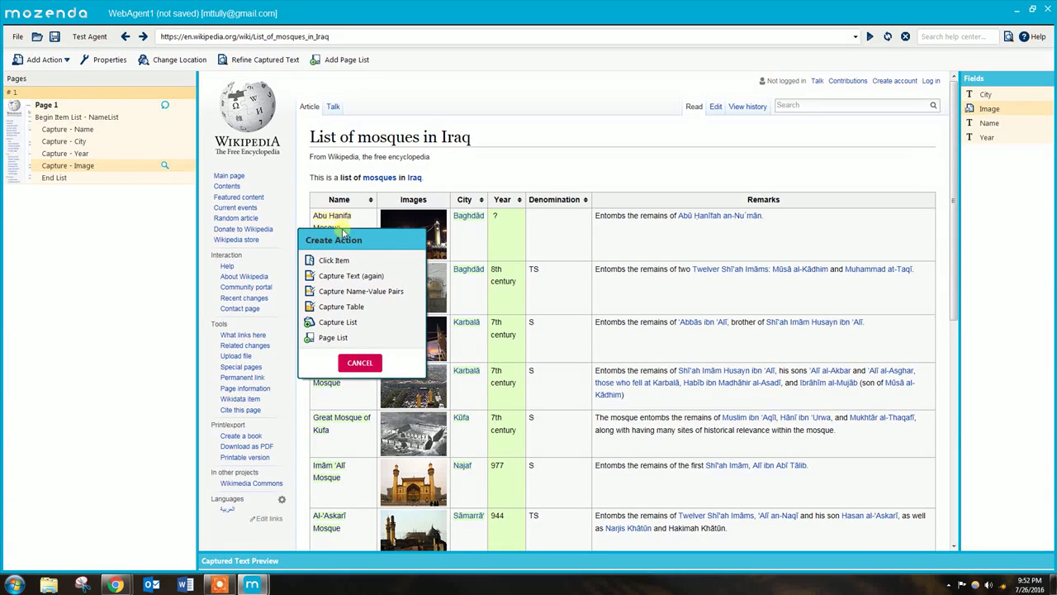
left_click(333, 262)
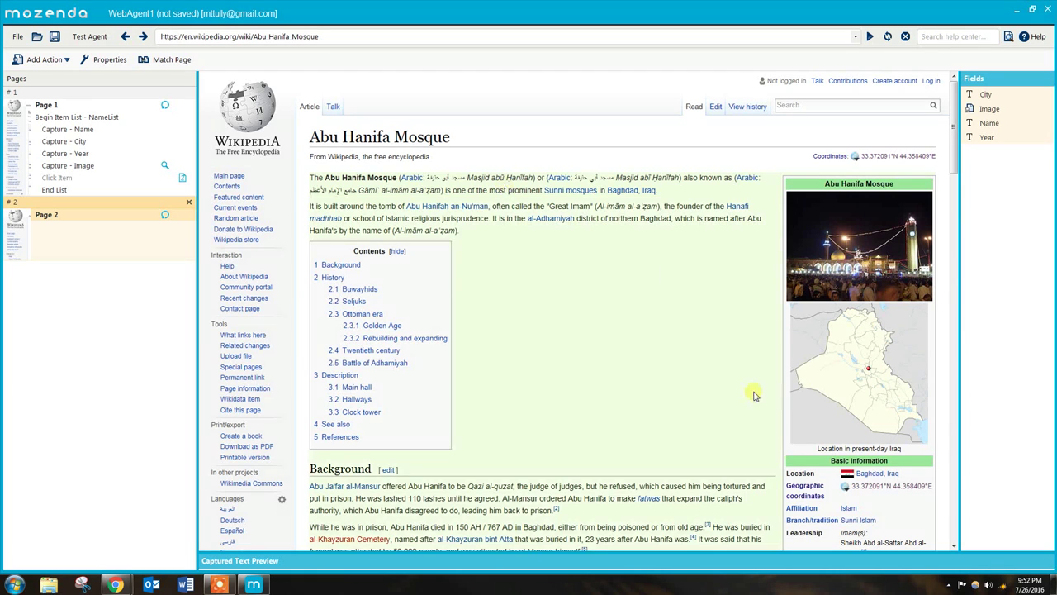
Add a Capture Text action for the introductory text of the Abu Hanifa Mosque article, with the field name About
left_click(482, 190)
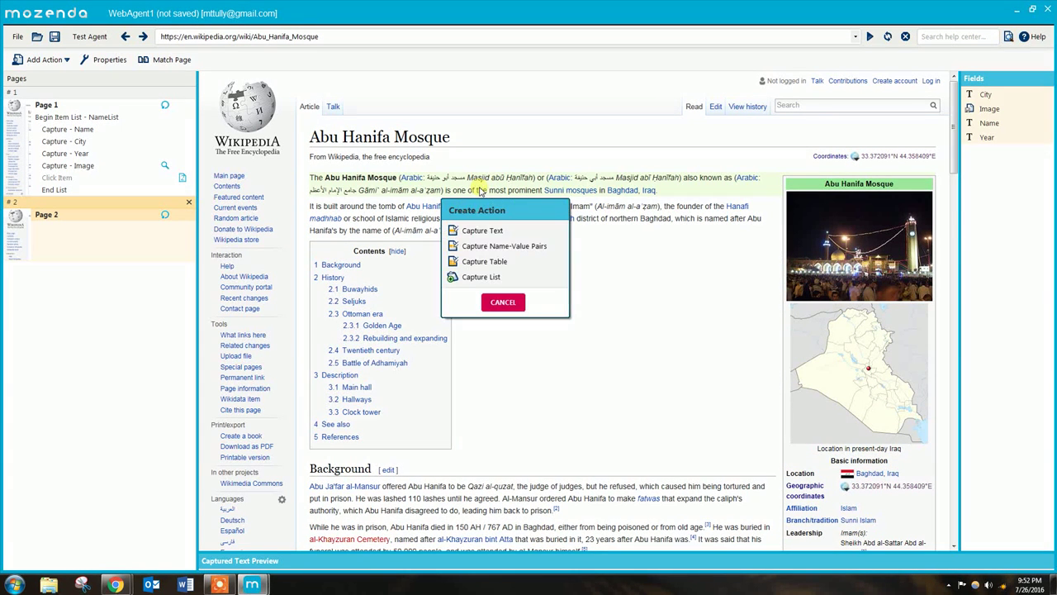
left_click(485, 235)
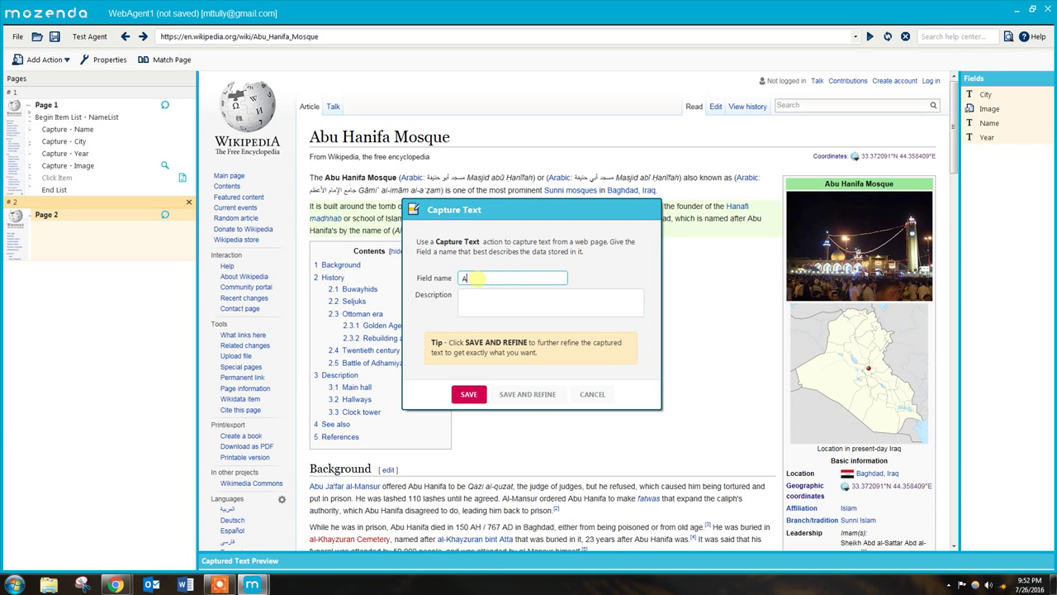
left_click(469, 394)
Add a Click Item action on the geographic coordinates in the infobox so the agent opens the GeoHack page as a third page
scroll(651, 422, "down", 3)
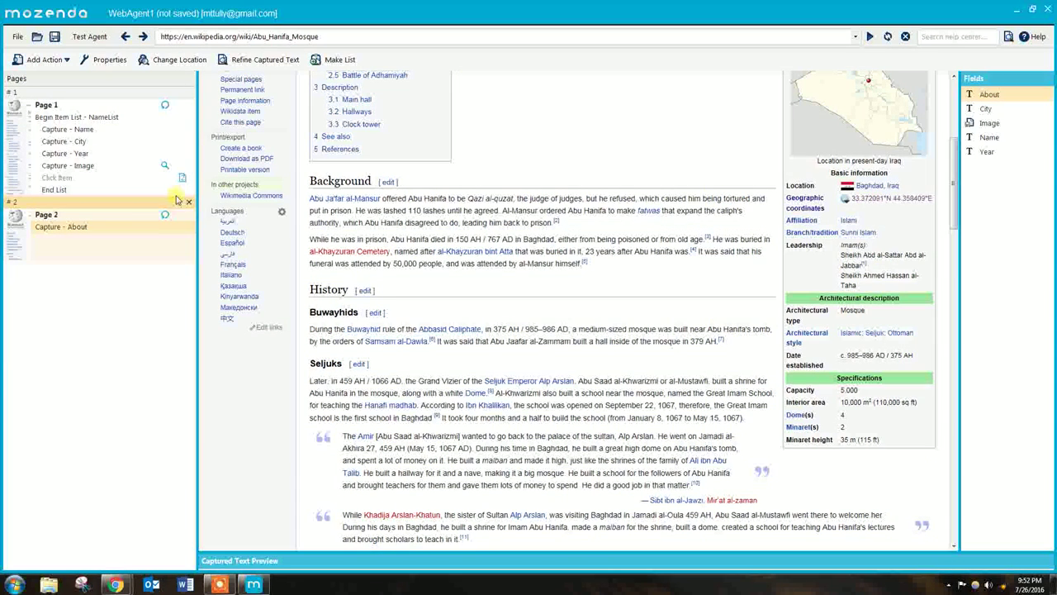
left_click(884, 208)
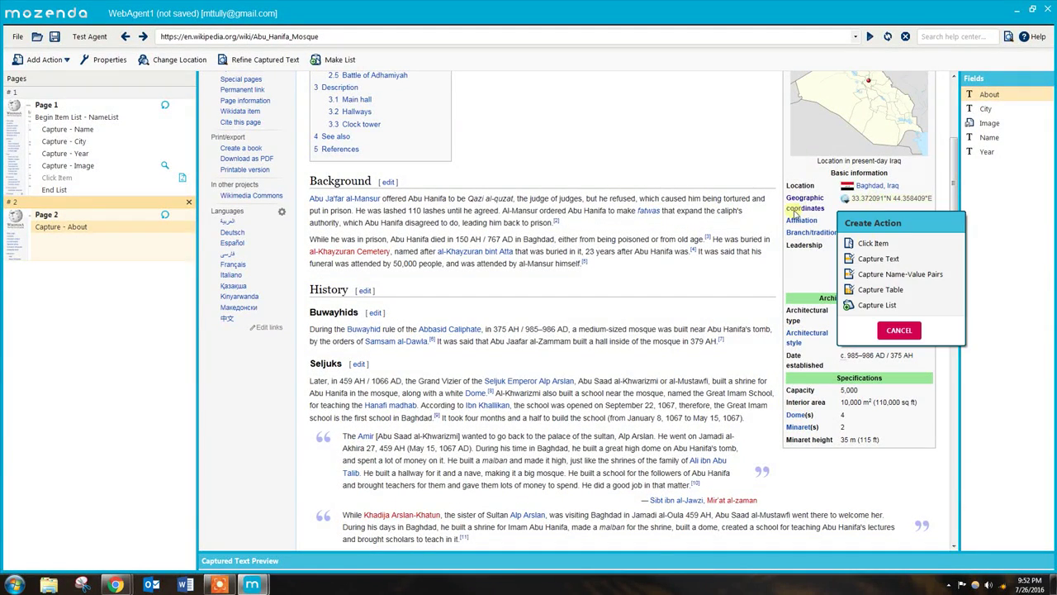
left_click(873, 247)
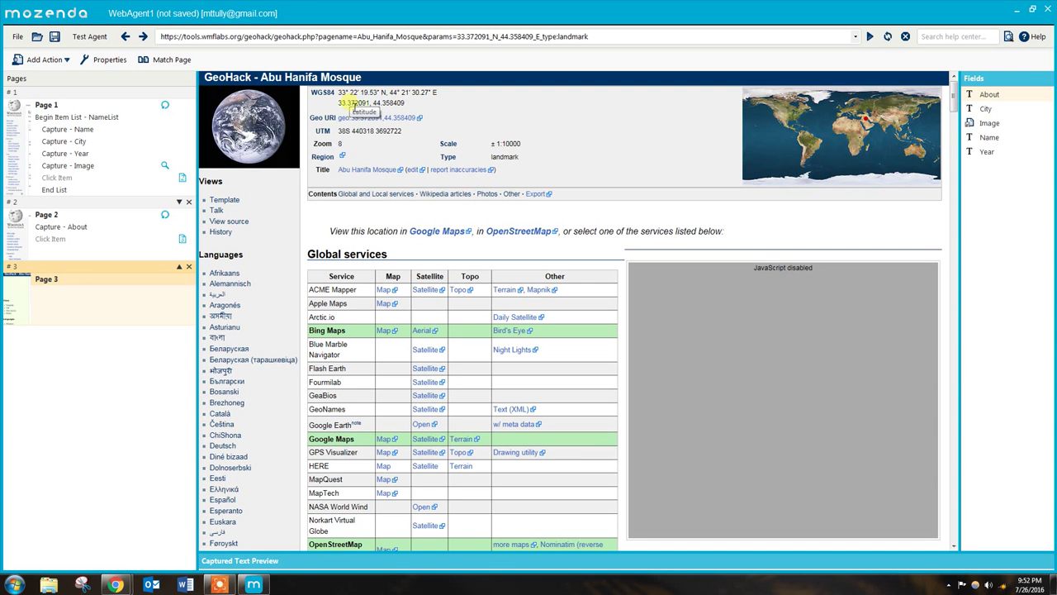
Add a Capture Text action for the decimal latitude on the GeoHack page, with the custom field name Lat
left_click(351, 102)
left_click(351, 146)
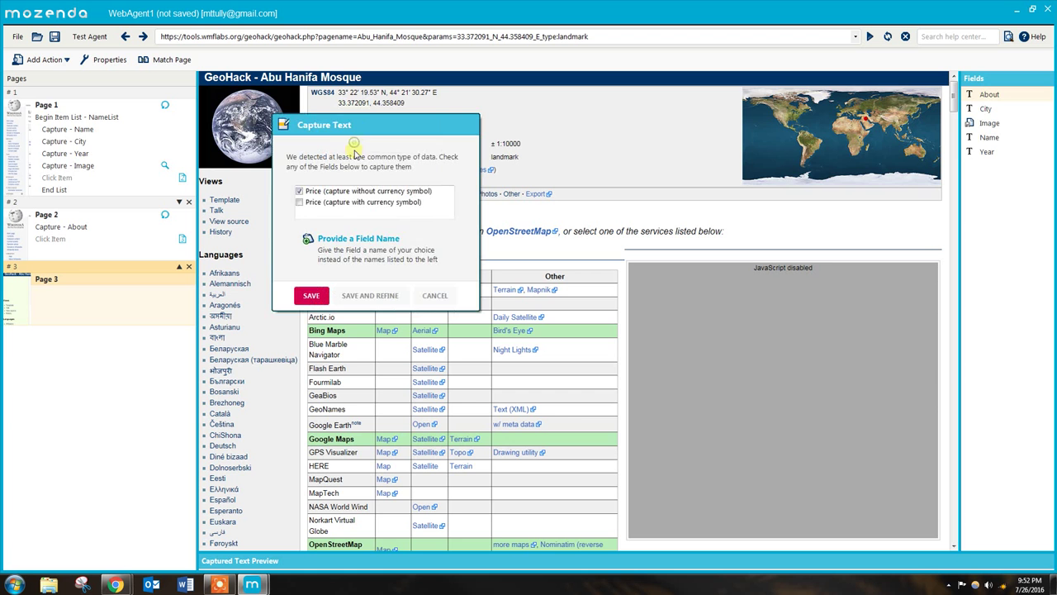
left_click(349, 240)
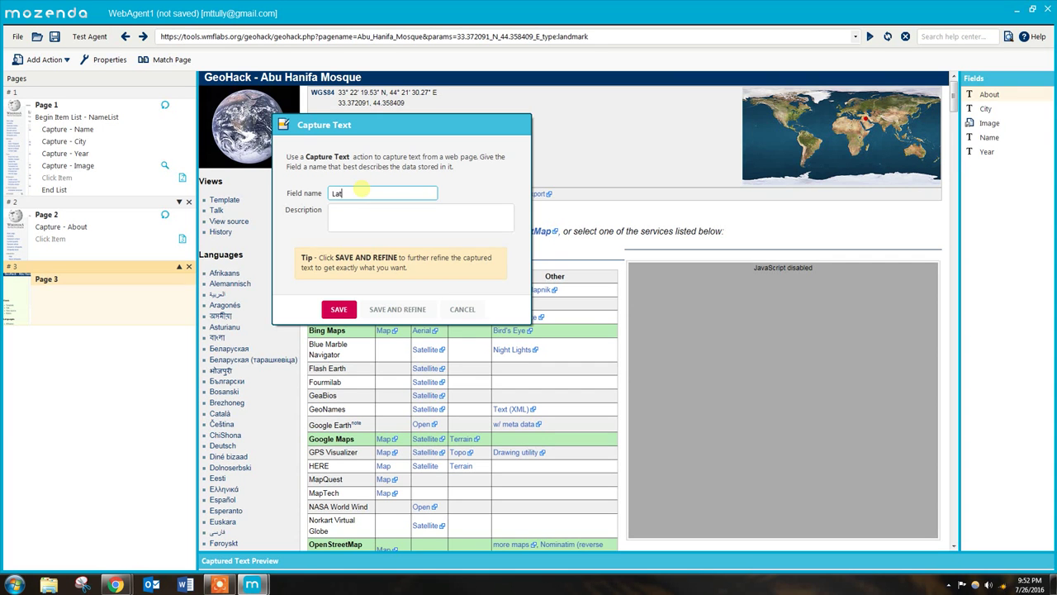
left_click(337, 308)
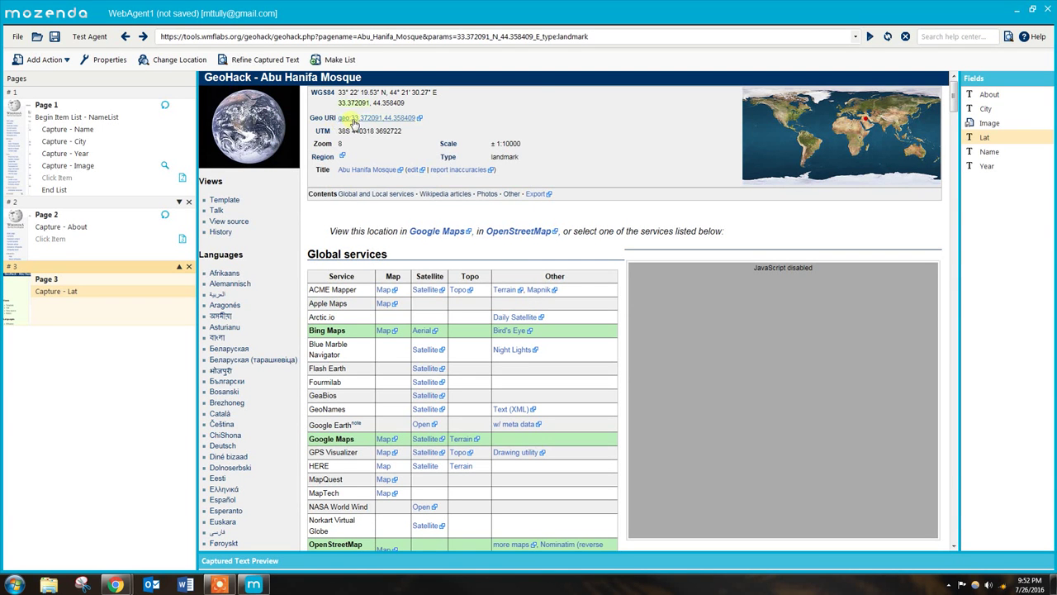
Add a Capture Text action for the decimal longitude on the GeoHack page, with the custom field name Long
left_click(394, 104)
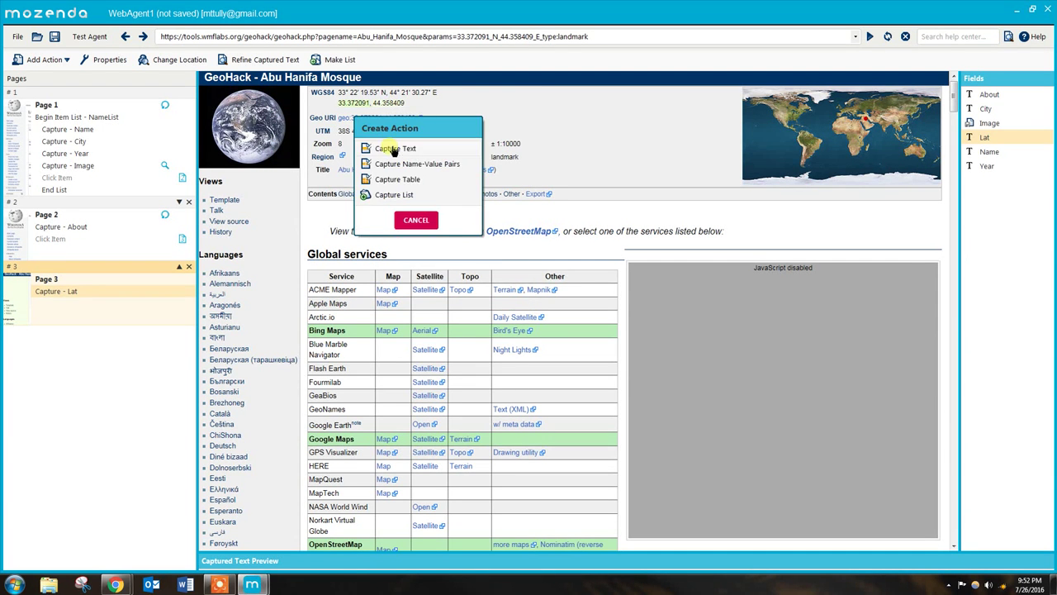
left_click(393, 153)
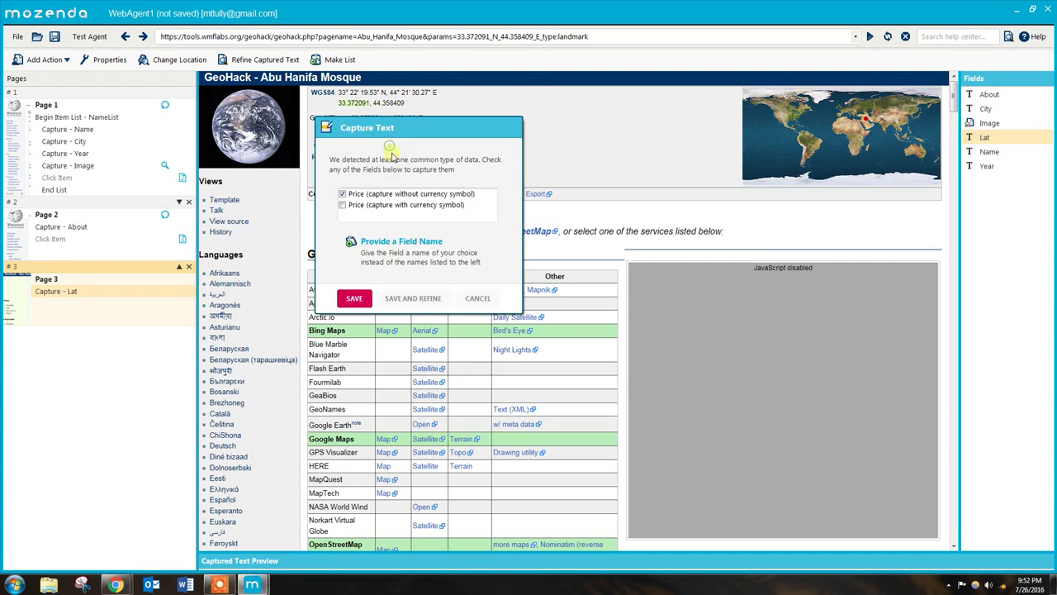
left_click(390, 247)
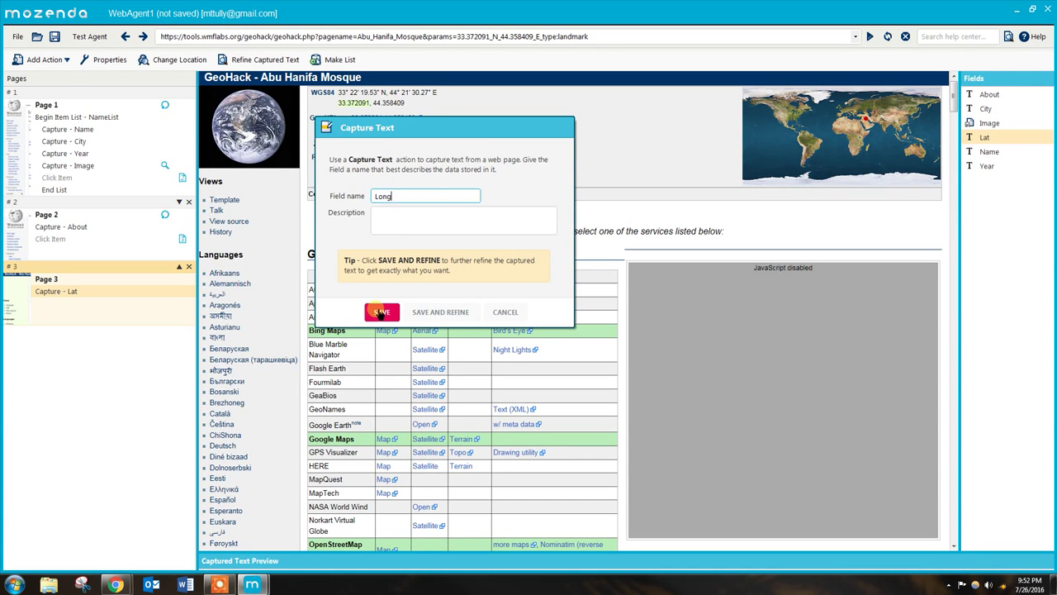
left_click(381, 311)
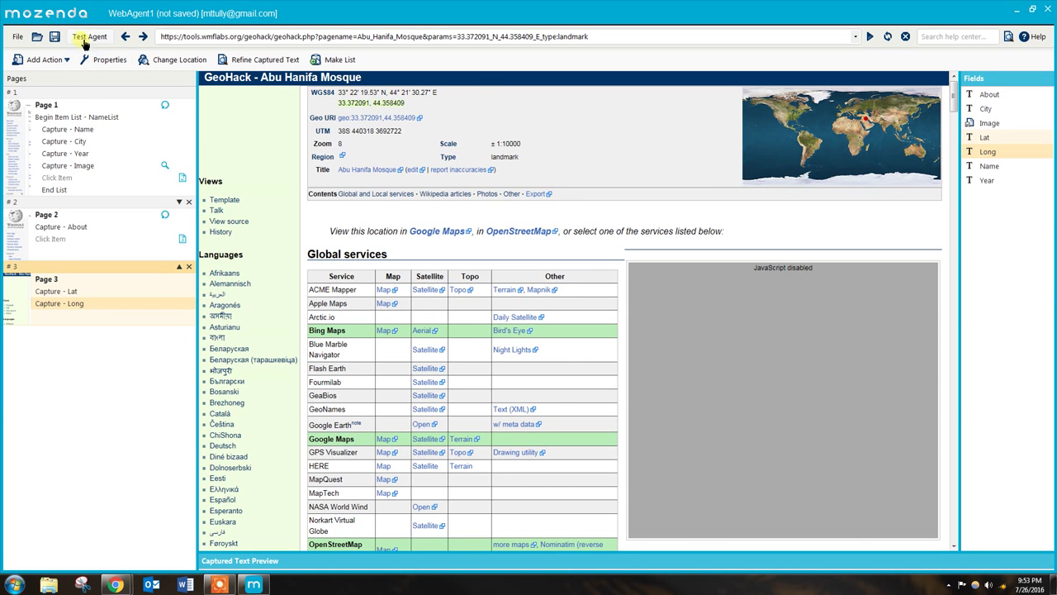
Mark the Name, Year and Image capture actions on Page 1 as optional
left_click(81, 134)
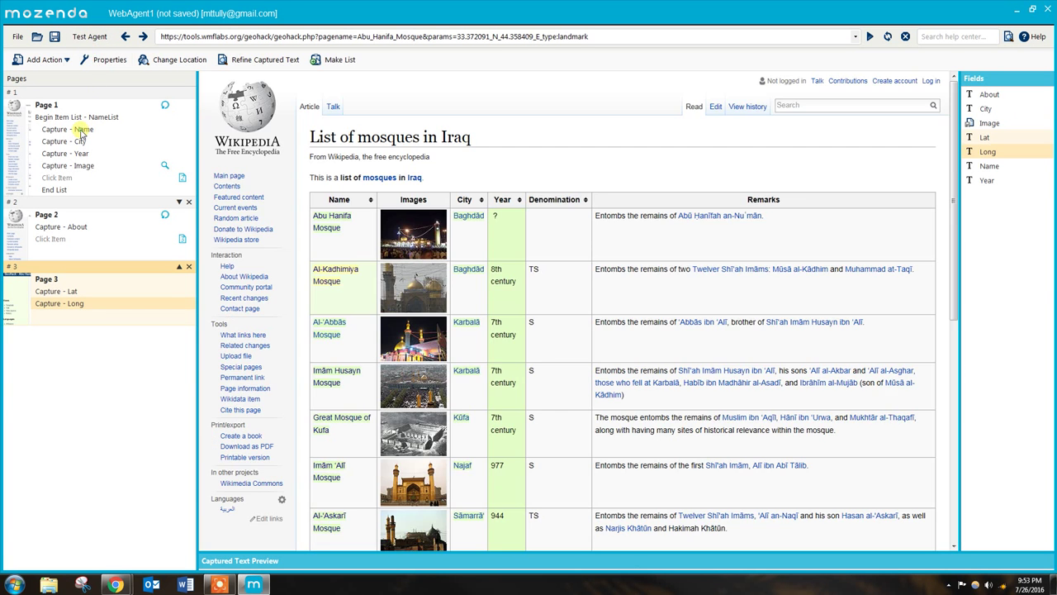
right_click(83, 134)
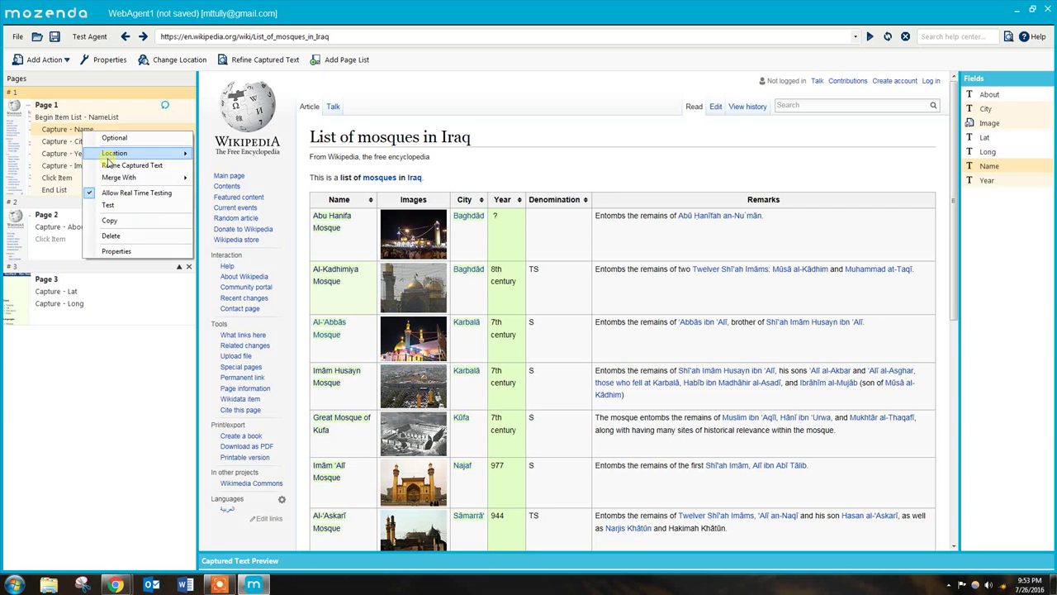
left_click(122, 141)
left_click(86, 142)
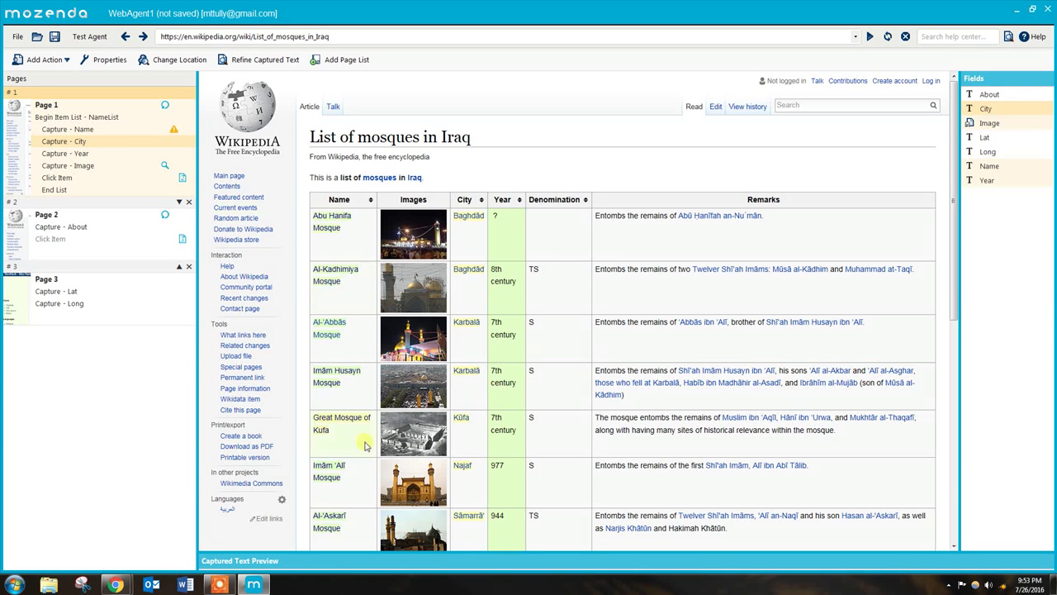
left_click(79, 154)
right_click(79, 154)
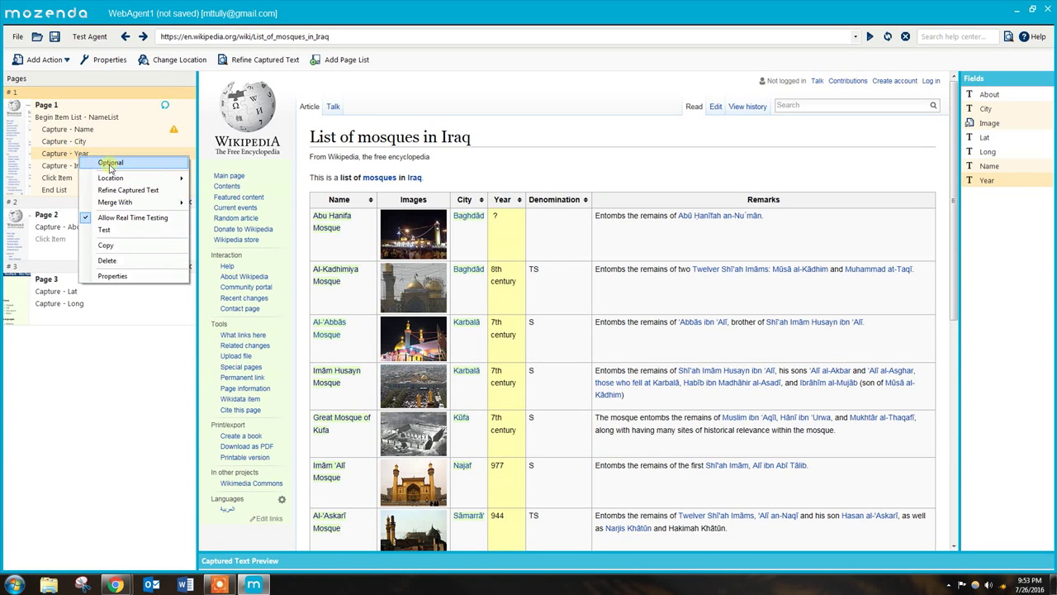
left_click(96, 162)
left_click(88, 166)
right_click(88, 167)
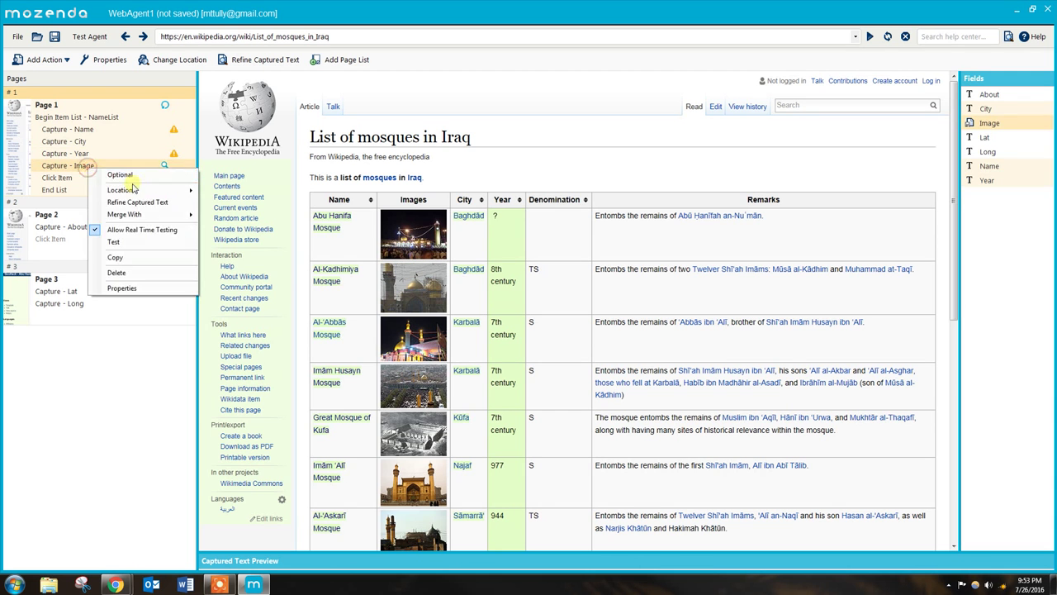
left_click(133, 177)
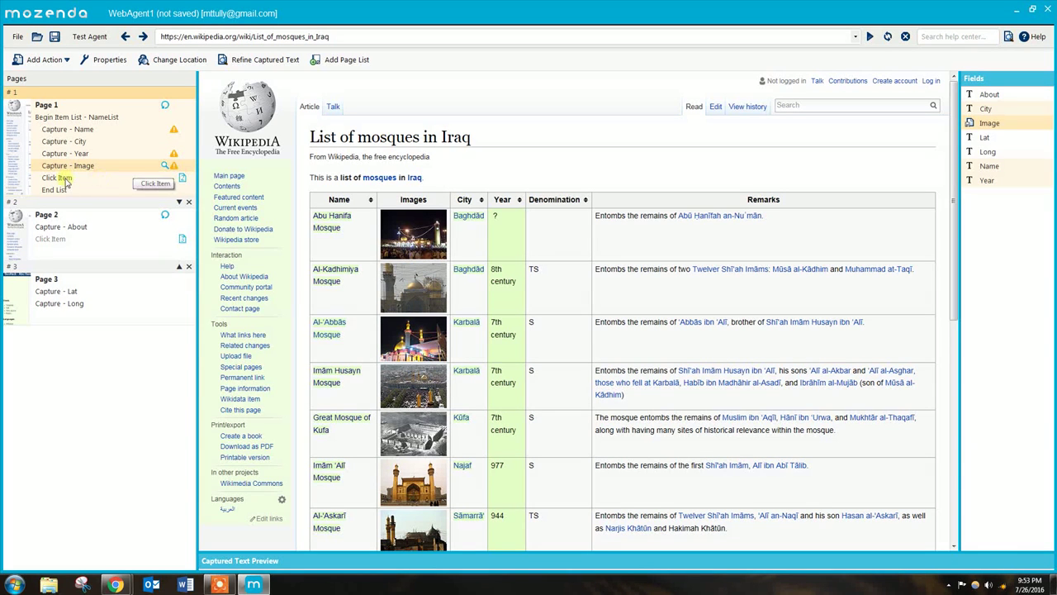
Run a test of the whole agent, check the captured fields in the testing results, and leave test mode
left_click(98, 39)
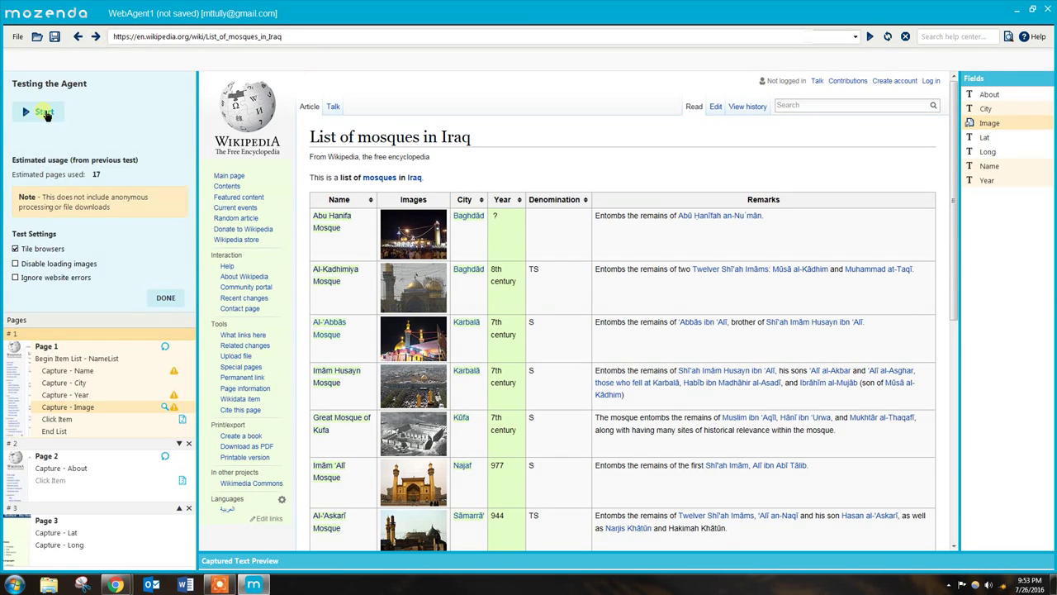
left_click(43, 111)
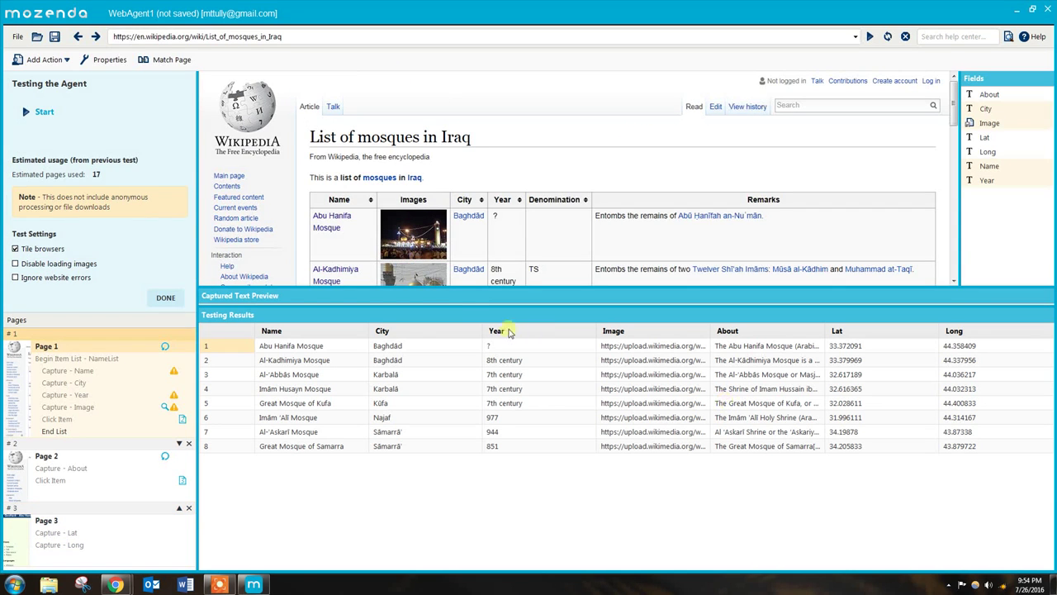
left_click(169, 299)
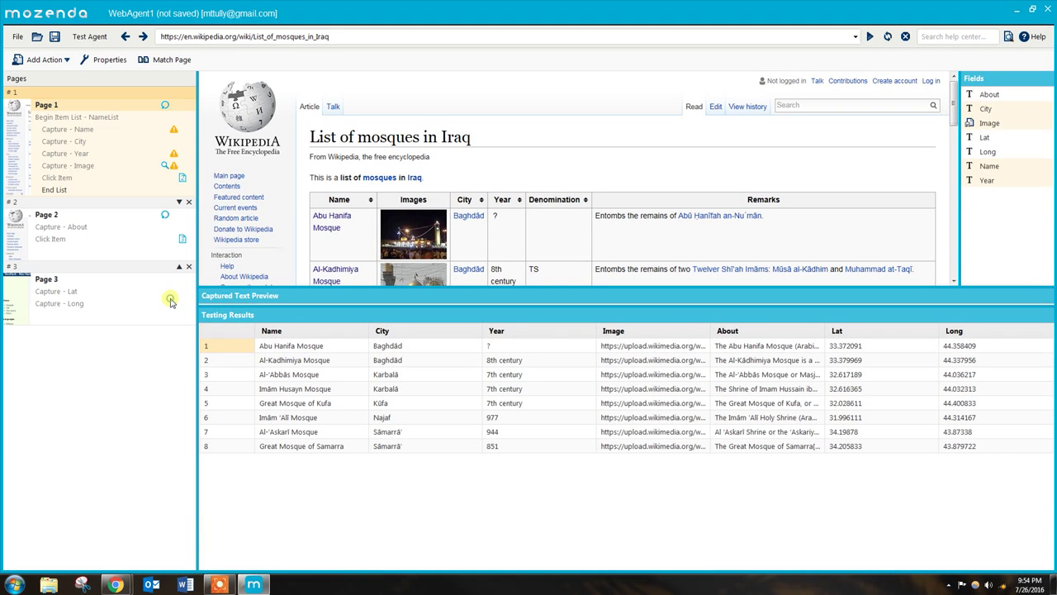
Try to save the agent under the name Iraq Mosques
left_click(55, 37)
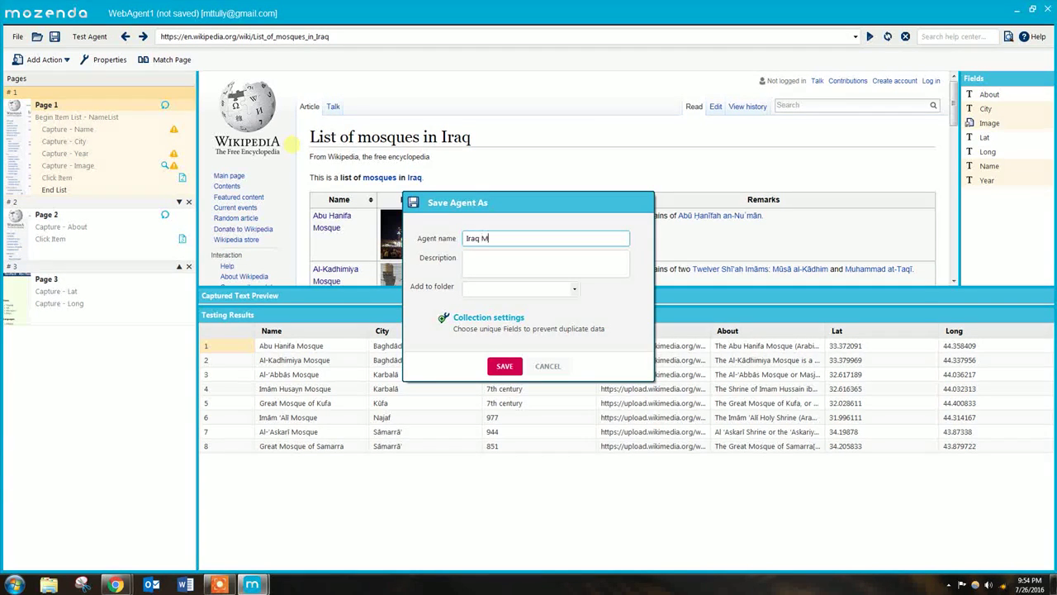
left_click(505, 366)
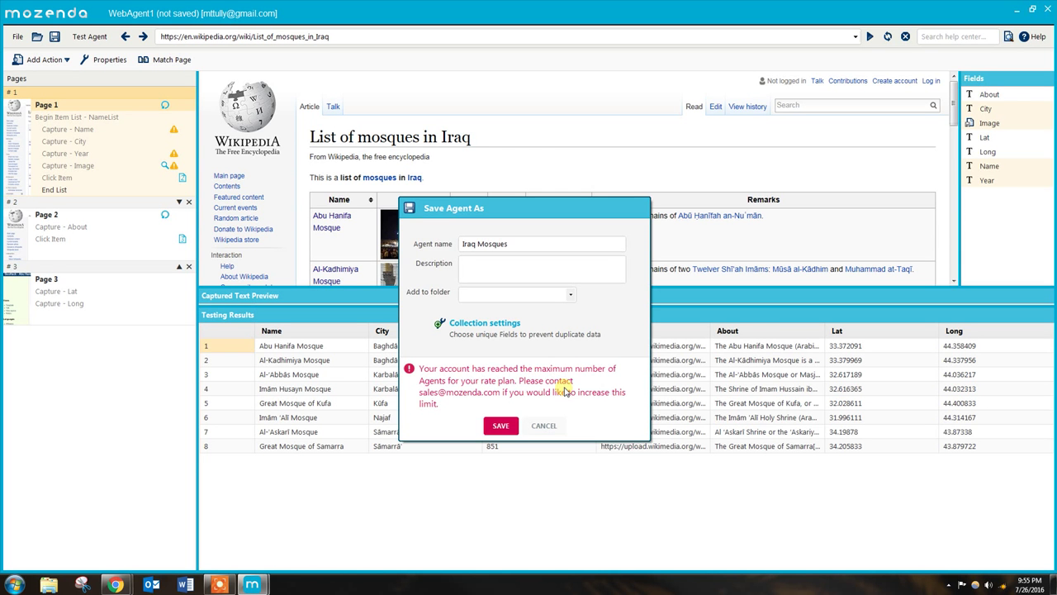
left_click(545, 425)
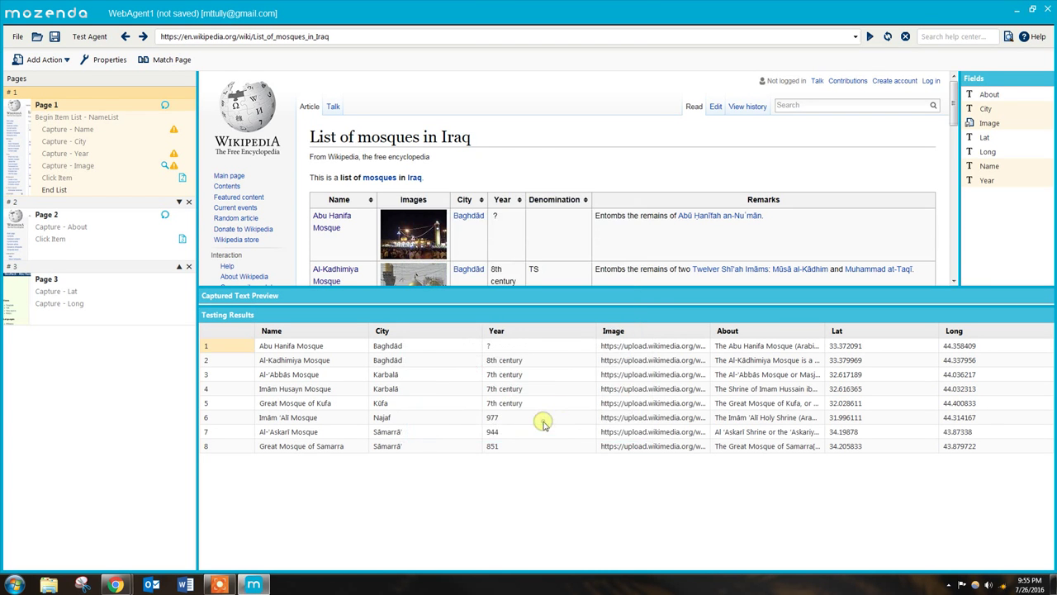
Minimize the agent builder and switch to the CENTCOM ArcGIS web map in Chrome
left_click(1016, 10)
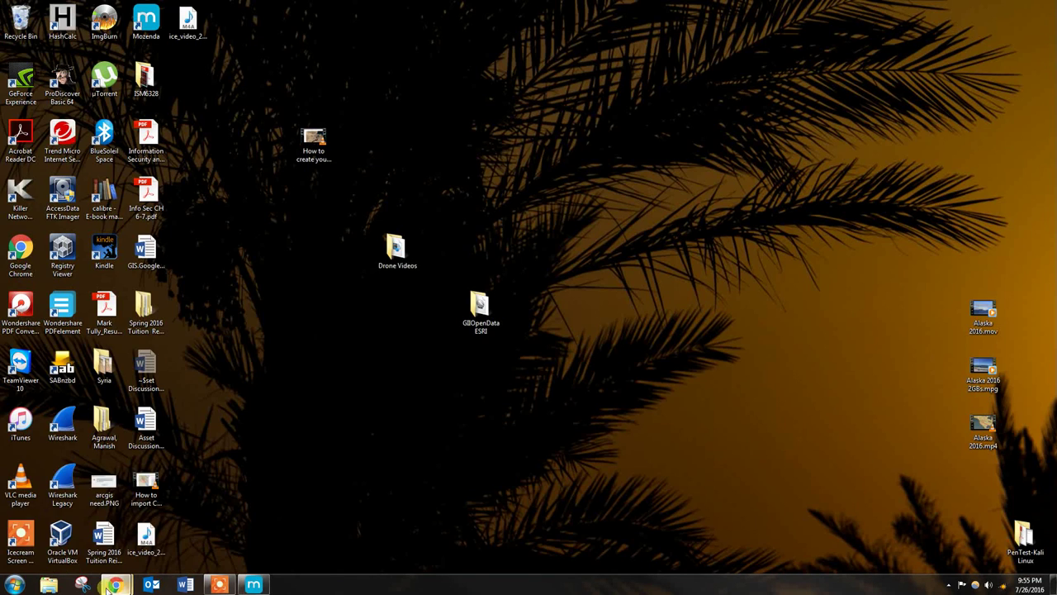
mouse_move(116, 583)
left_click(173, 522)
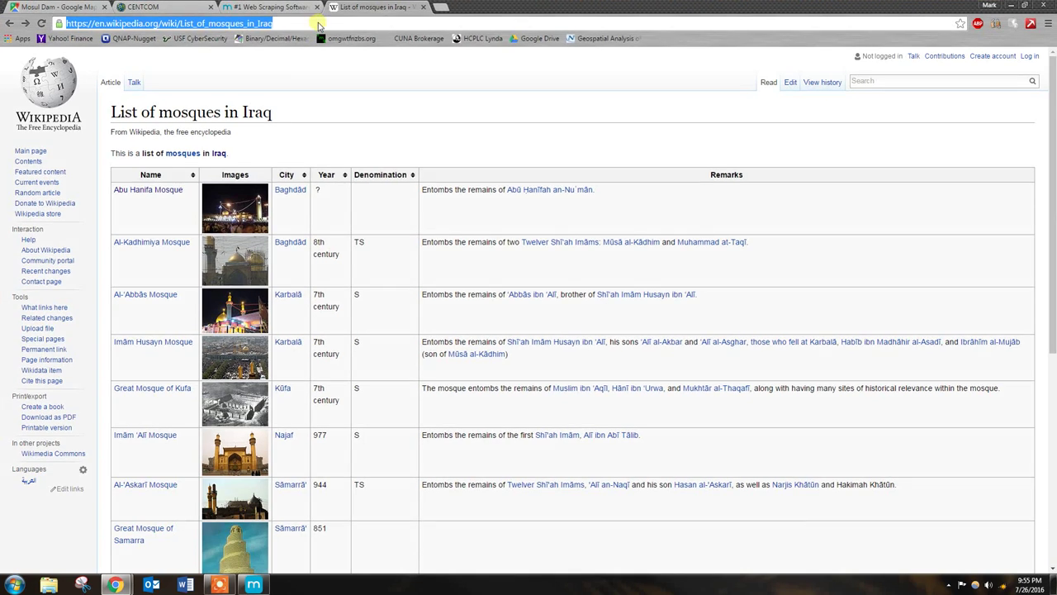
left_click(142, 6)
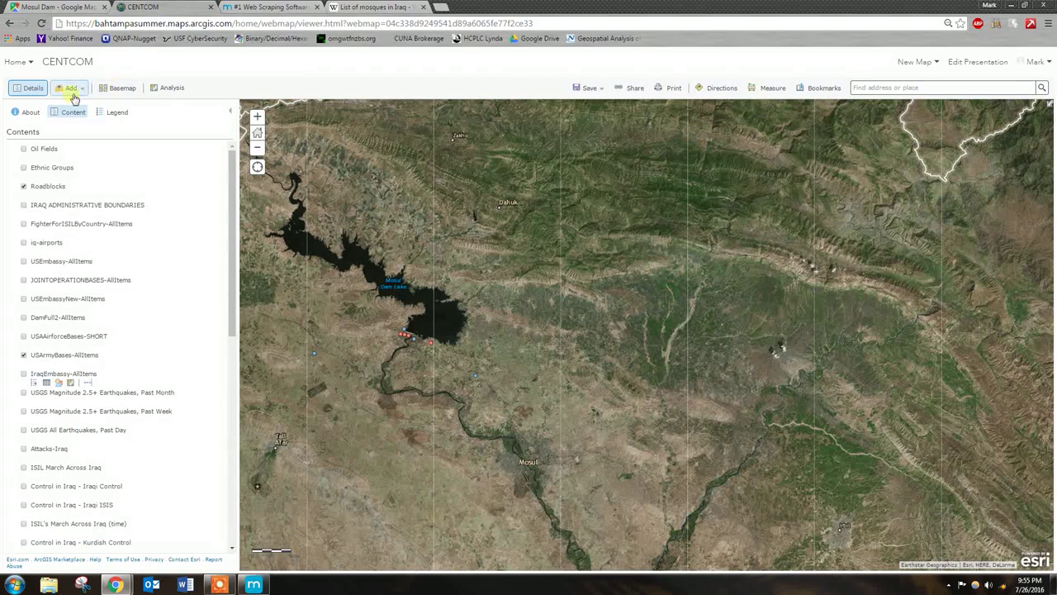
Import USArmyBases-AllItems.csv from the Downloads folder into the CENTCOM map as a layer from file
left_click(72, 89)
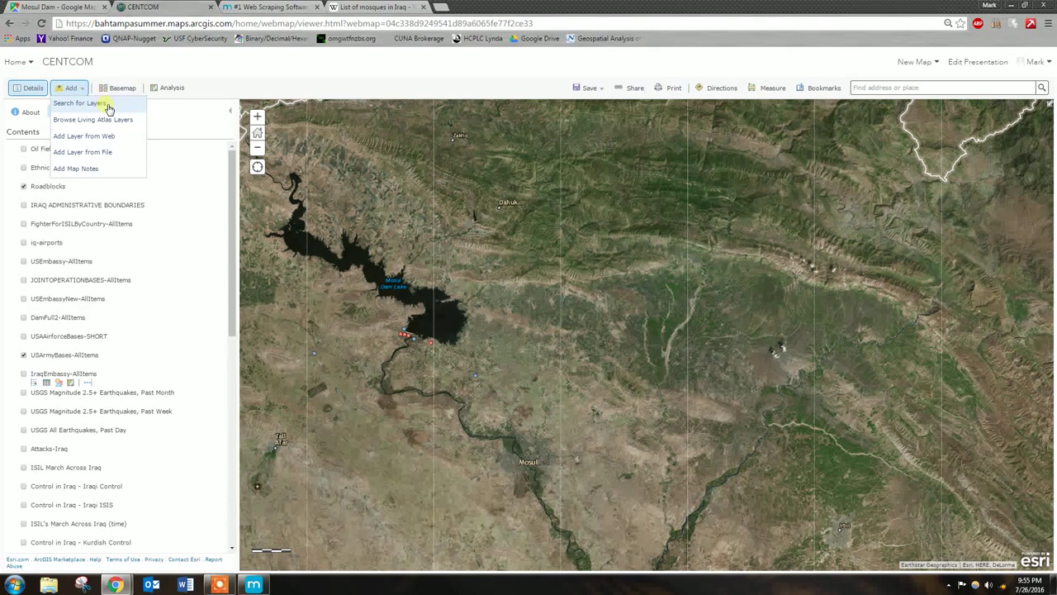
left_click(94, 152)
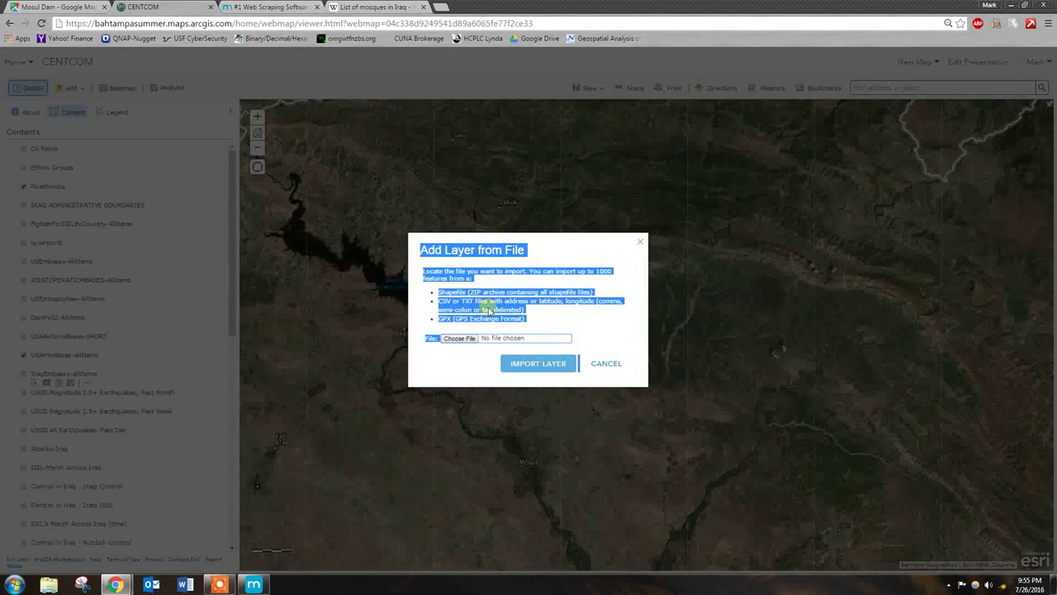
left_click(454, 340)
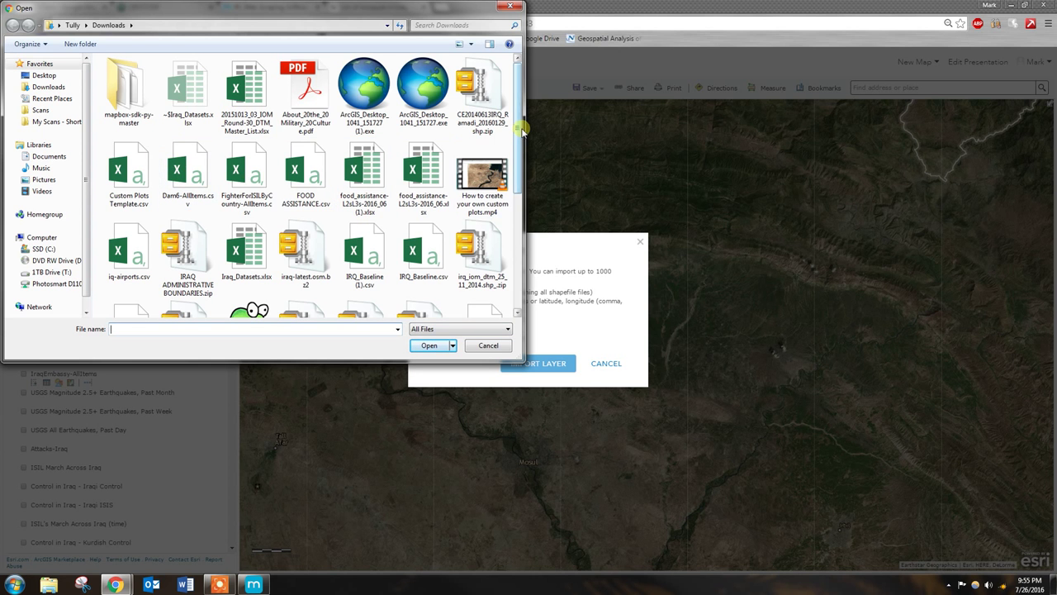
left_click_drag(519, 130, 522, 211)
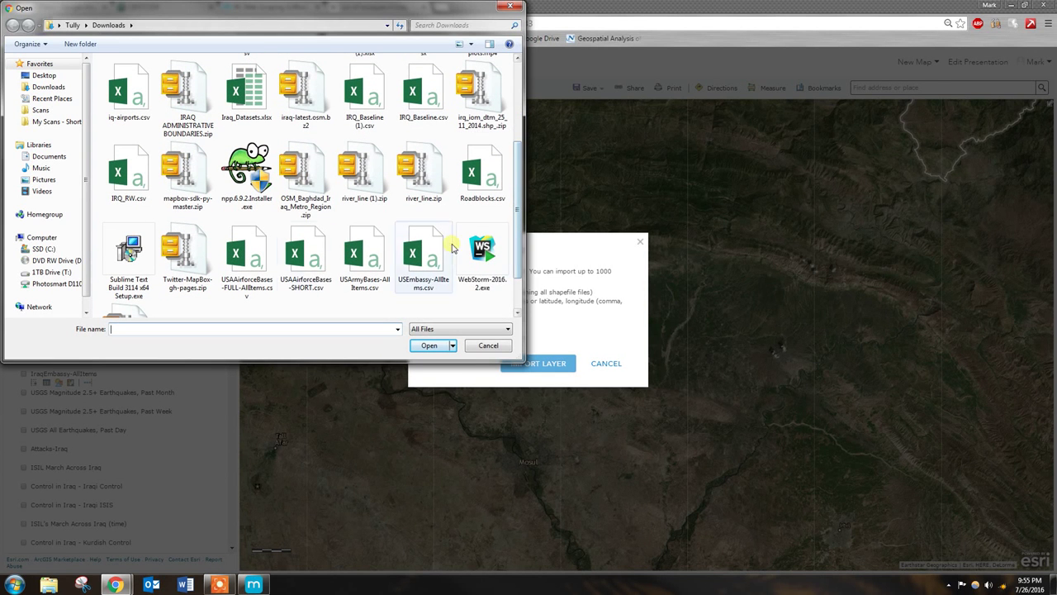
left_click(376, 255)
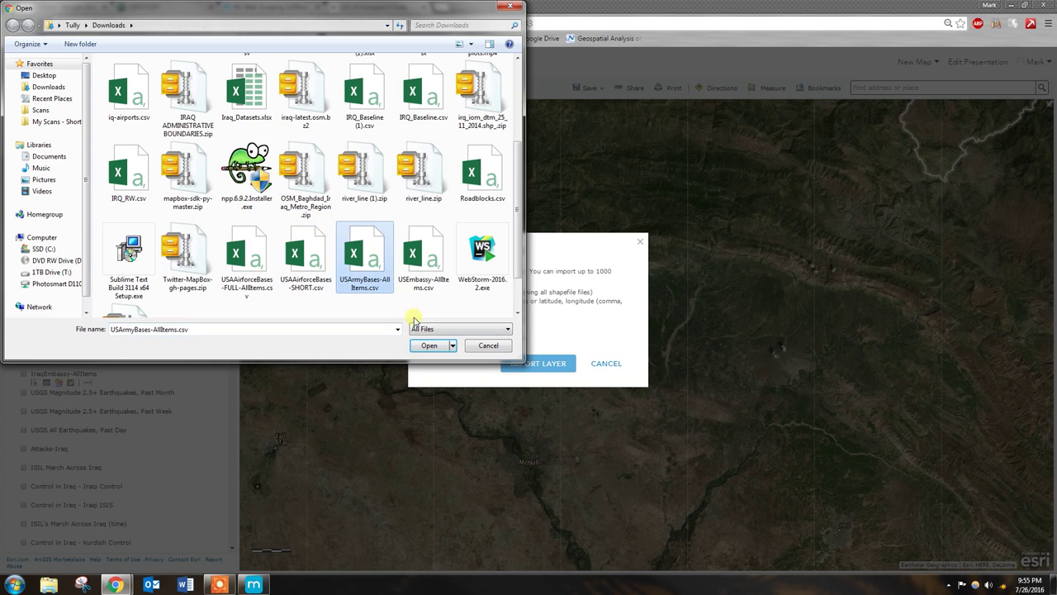
left_click(428, 346)
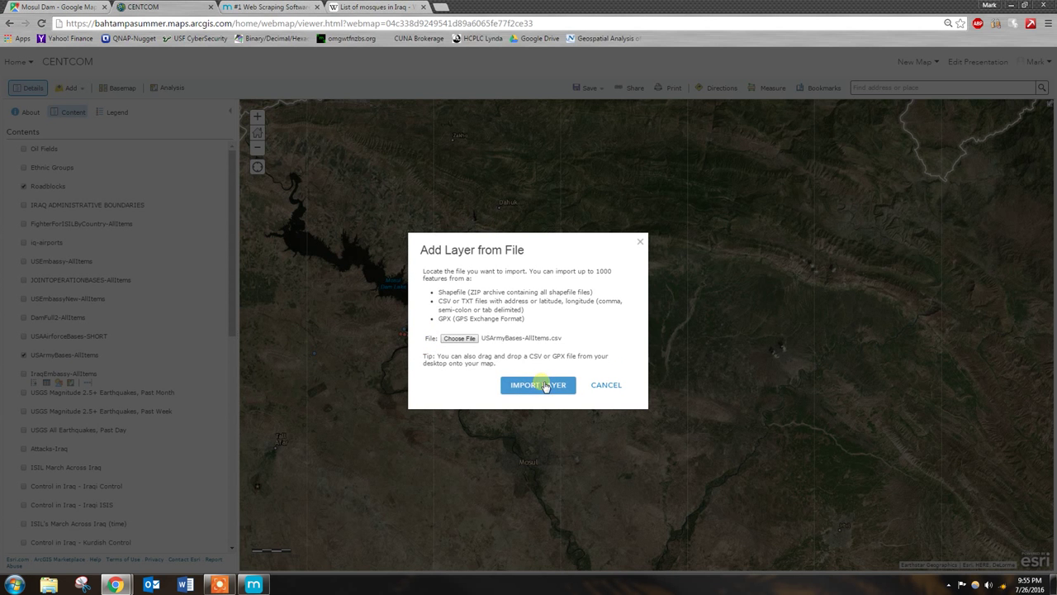
left_click(538, 381)
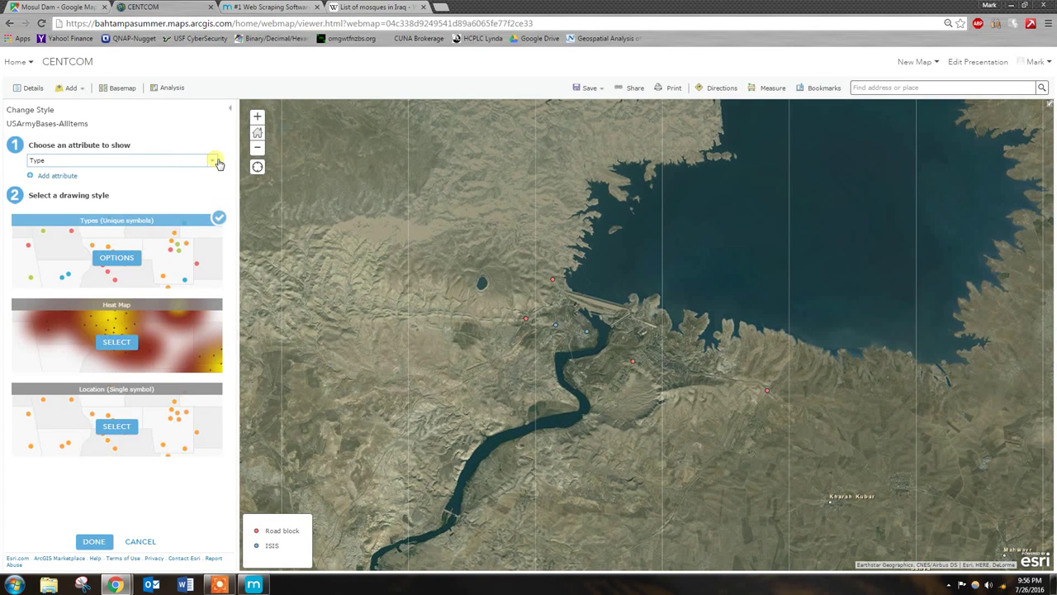
Examine which attributes can be shown when styling the USArmyBases-AllItems layer, leaving the choice at Type
left_click(214, 161)
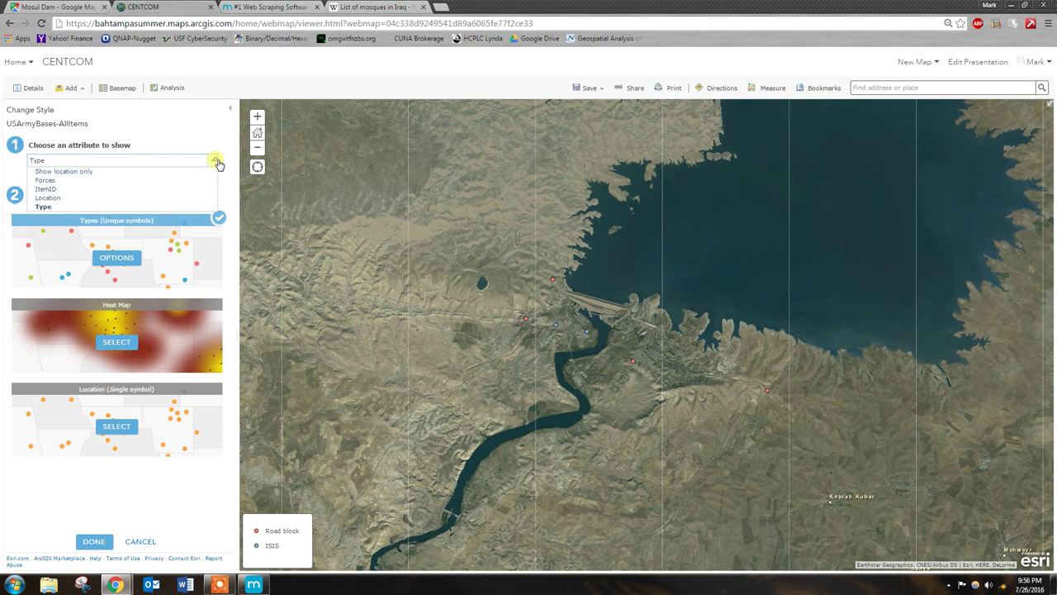
left_click(193, 138)
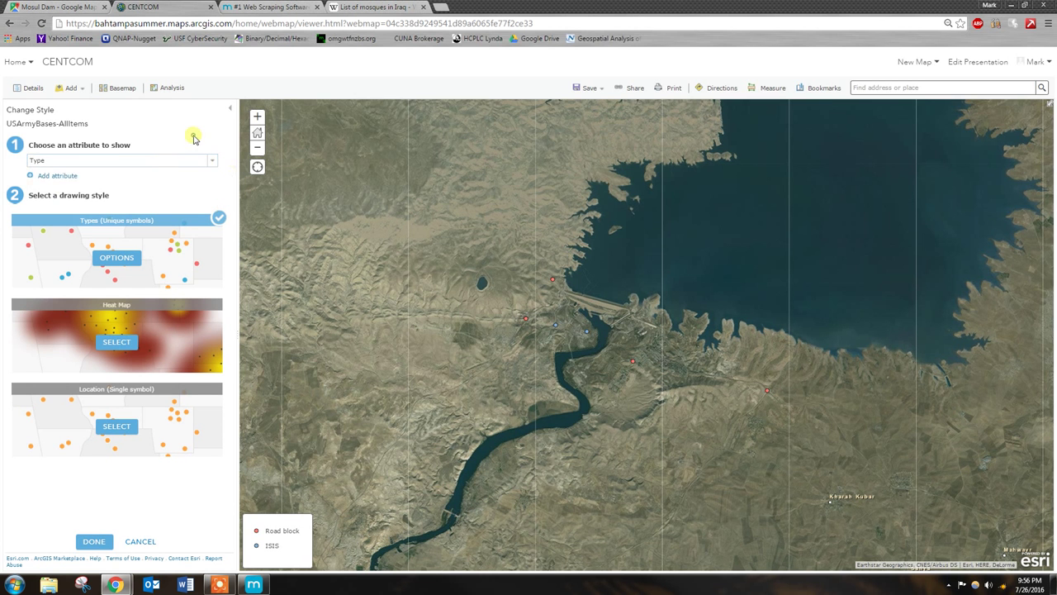